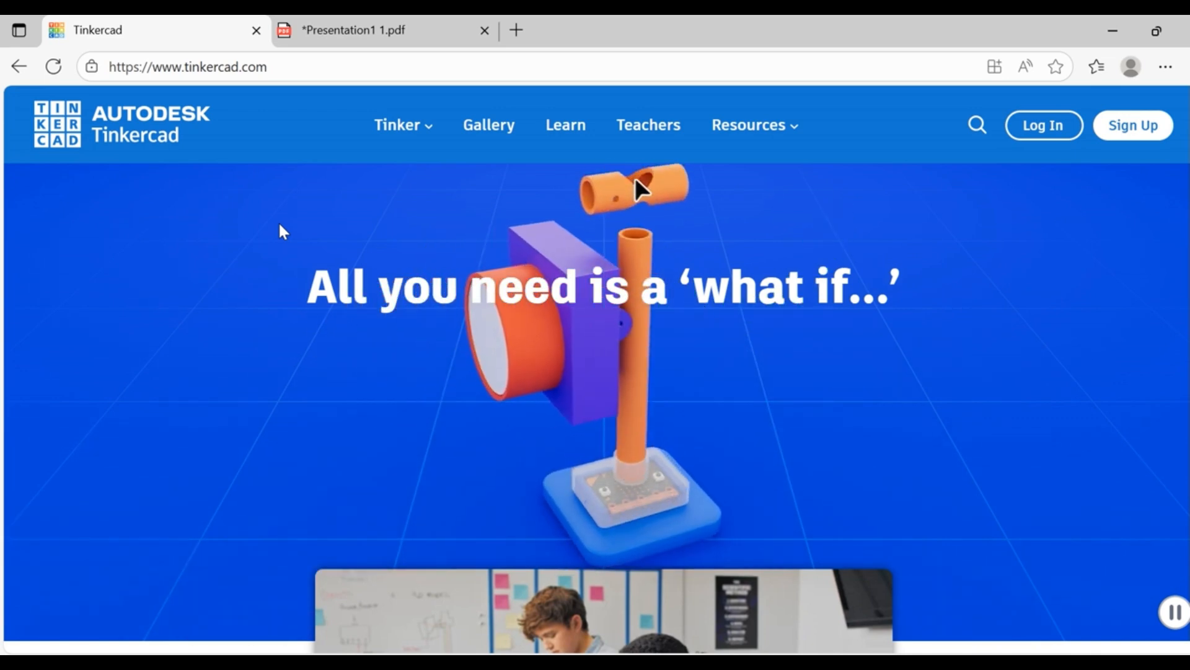
- Sign up for Tinkercad with a personal account, using the Google sign-in
{"action": "scroll", "coordinate": [248, 260], "scroll_direction": "down", "scroll_amount": 3}
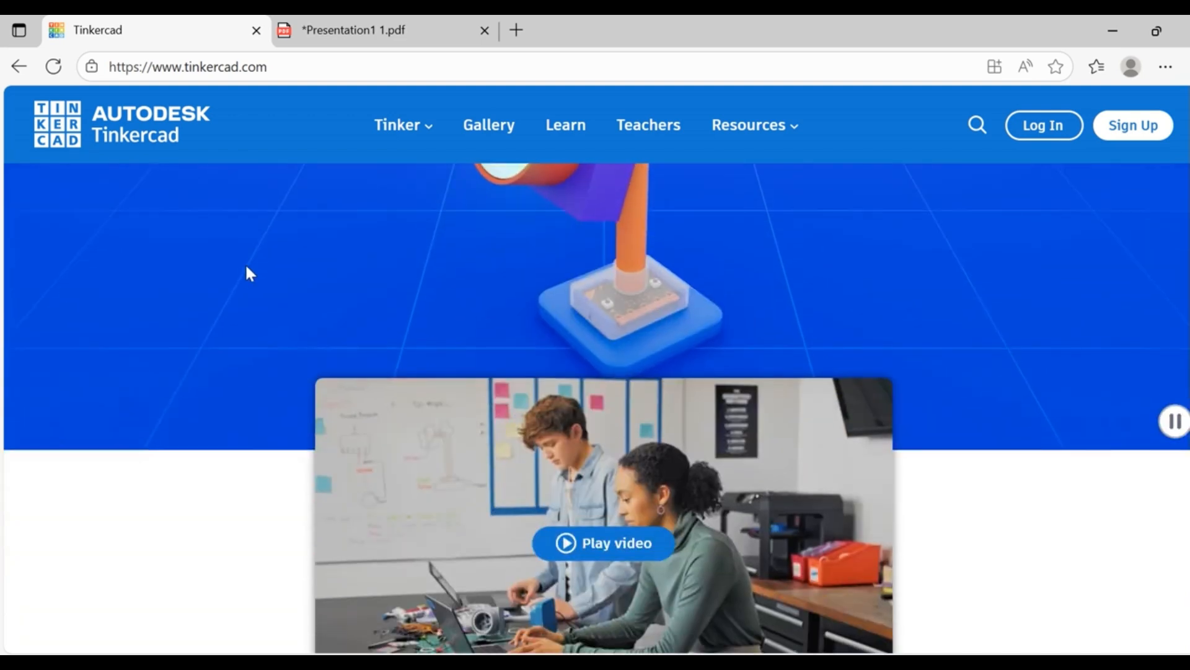
{"action": "scroll", "coordinate": [268, 381], "scroll_direction": "down", "scroll_amount": 4}
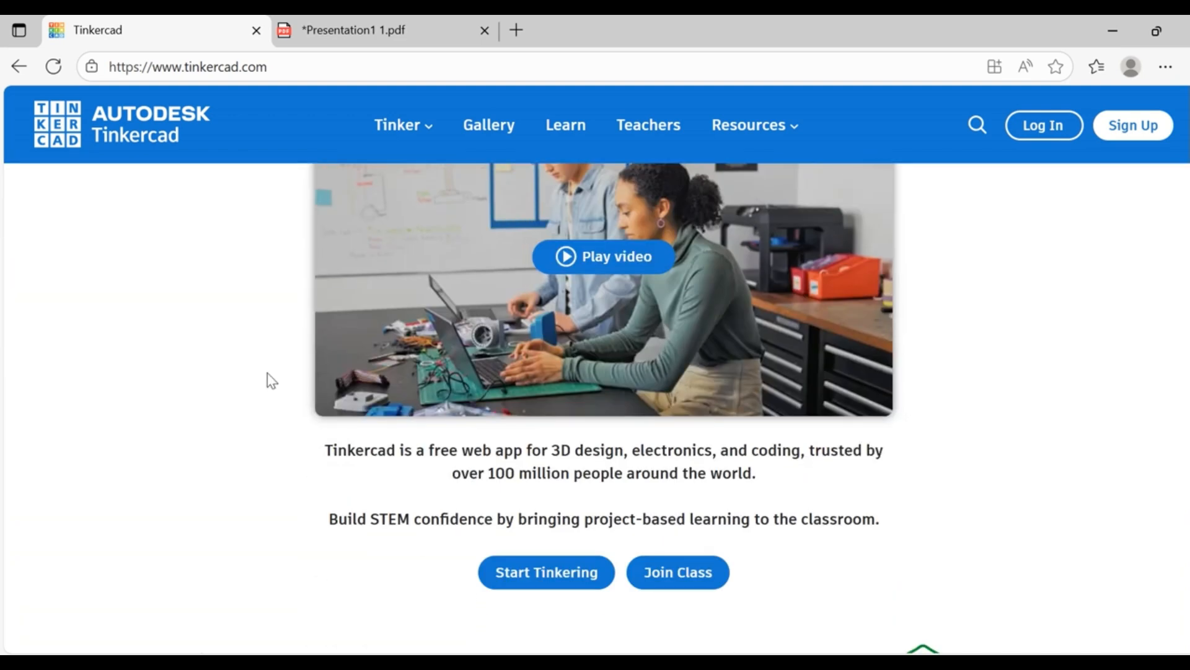
{"action": "scroll", "coordinate": [312, 362], "scroll_direction": "down", "scroll_amount": 5}
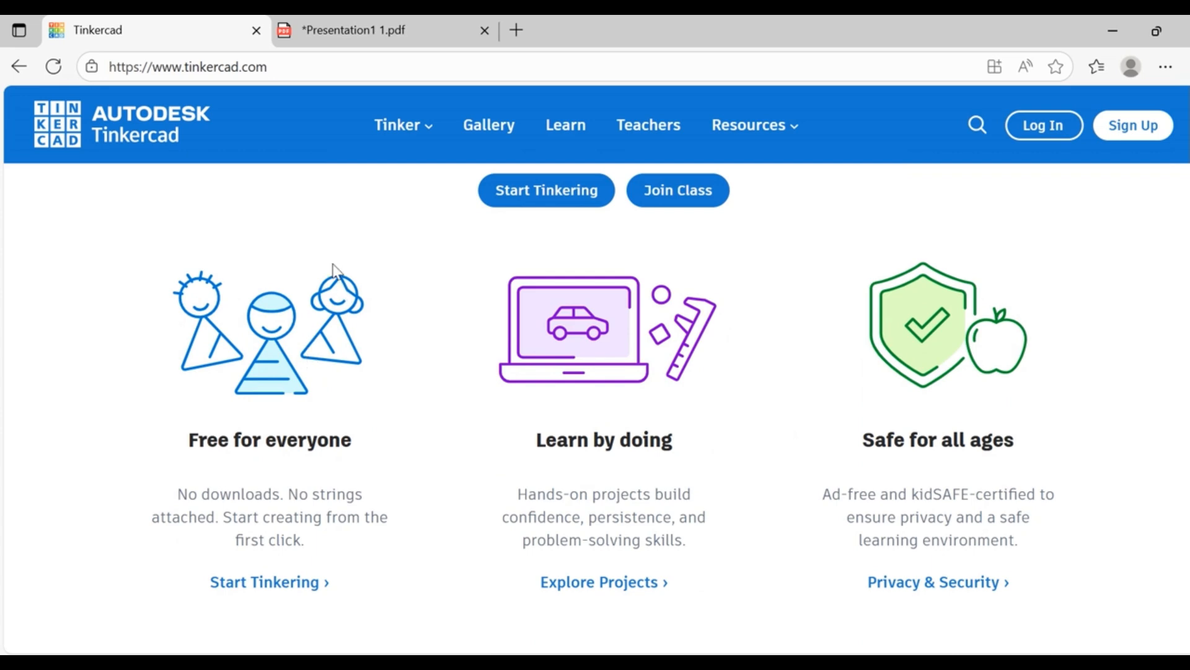
{"action": "scroll", "coordinate": [470, 300], "scroll_direction": "up", "scroll_amount": 3}
{"action": "scroll", "coordinate": [470, 300], "scroll_direction": "up", "scroll_amount": 1}
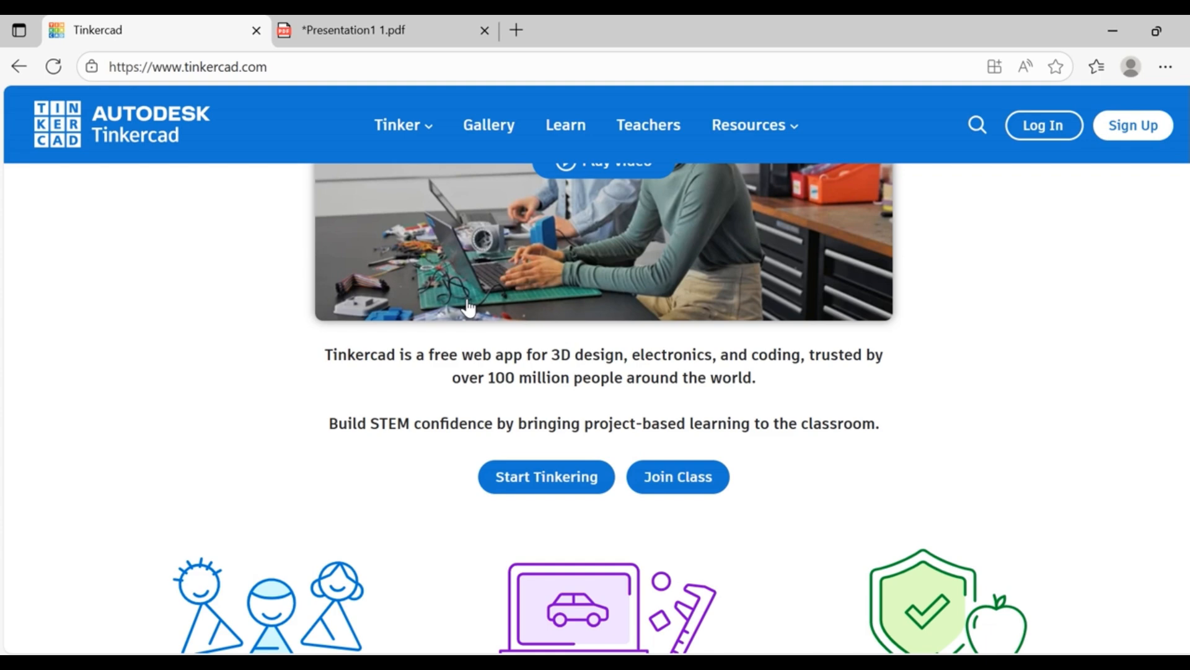
{"action": "left_click", "coordinate": [1130, 129]}
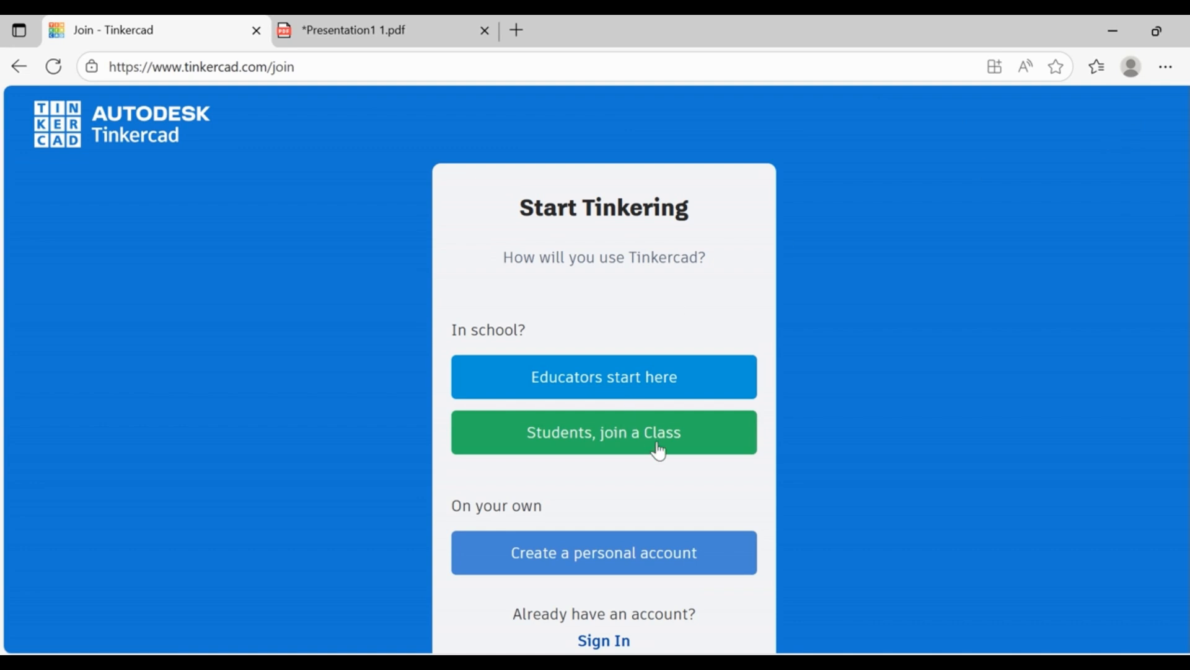
{"action": "left_click", "coordinate": [570, 561]}
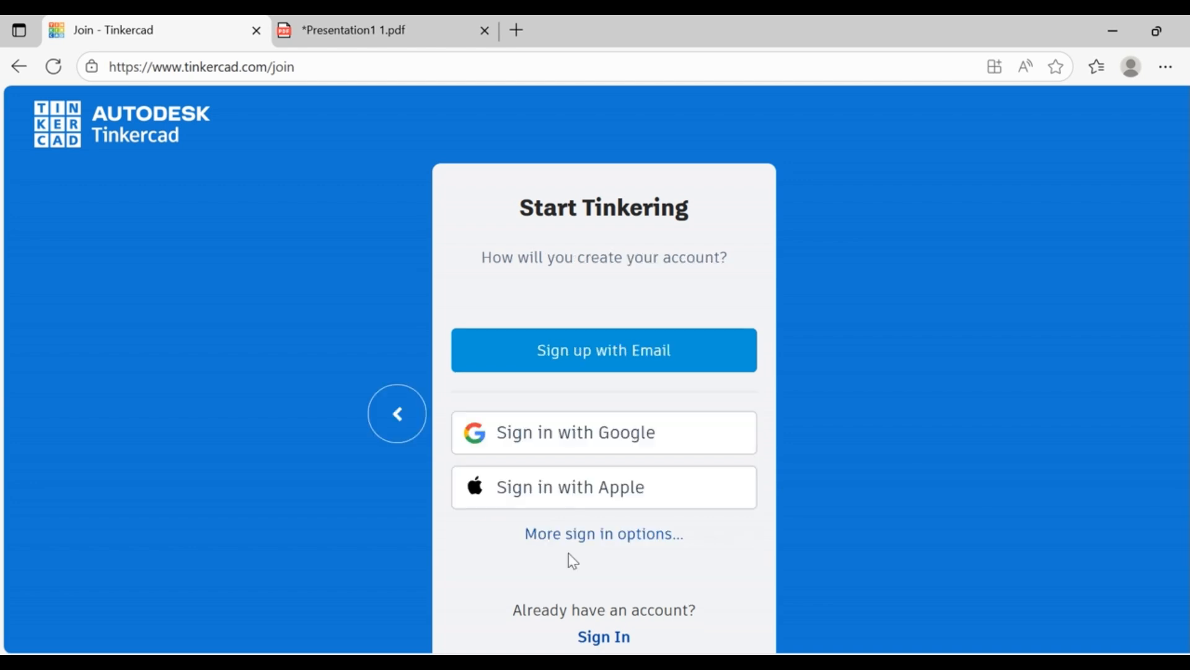
{"action": "left_click", "coordinate": [574, 437]}
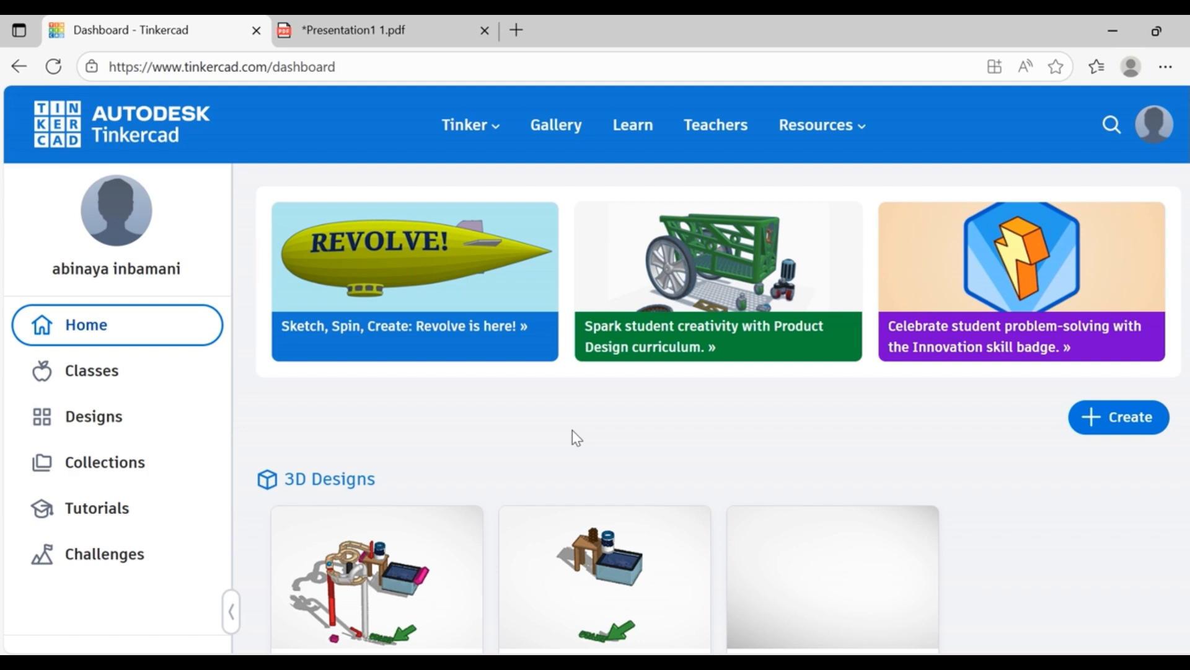
- Create a new circuit design and place a Breadboard Small in the middle of the workspace
{"action": "left_click", "coordinate": [1104, 421]}
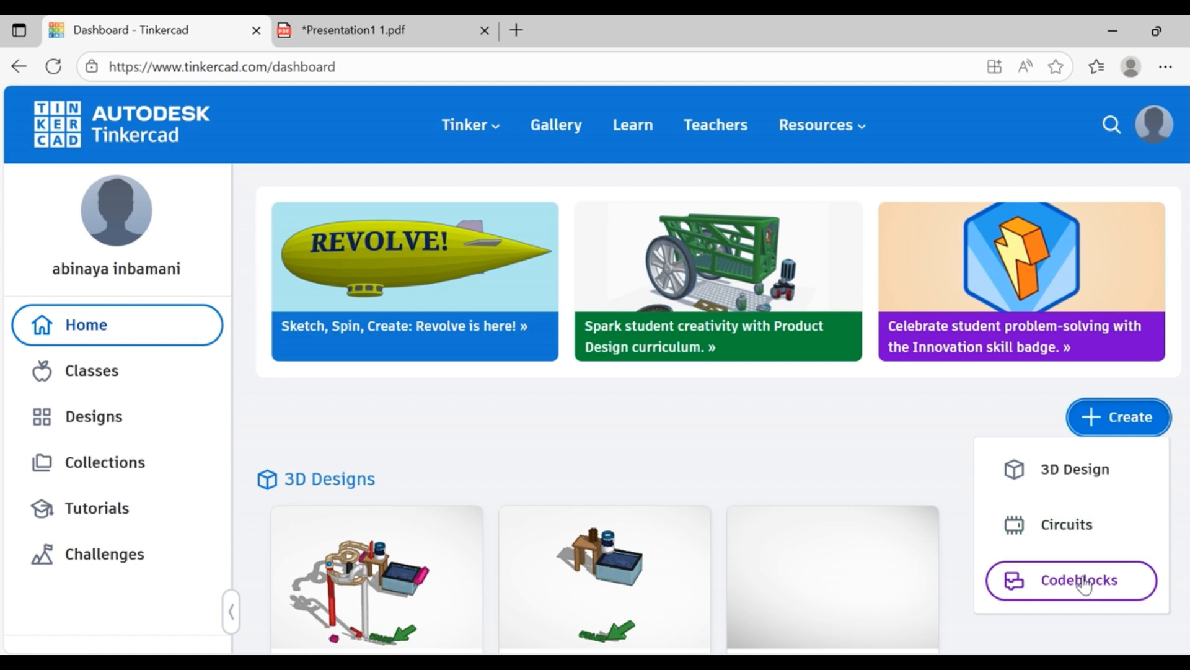
{"action": "left_click", "coordinate": [1091, 538]}
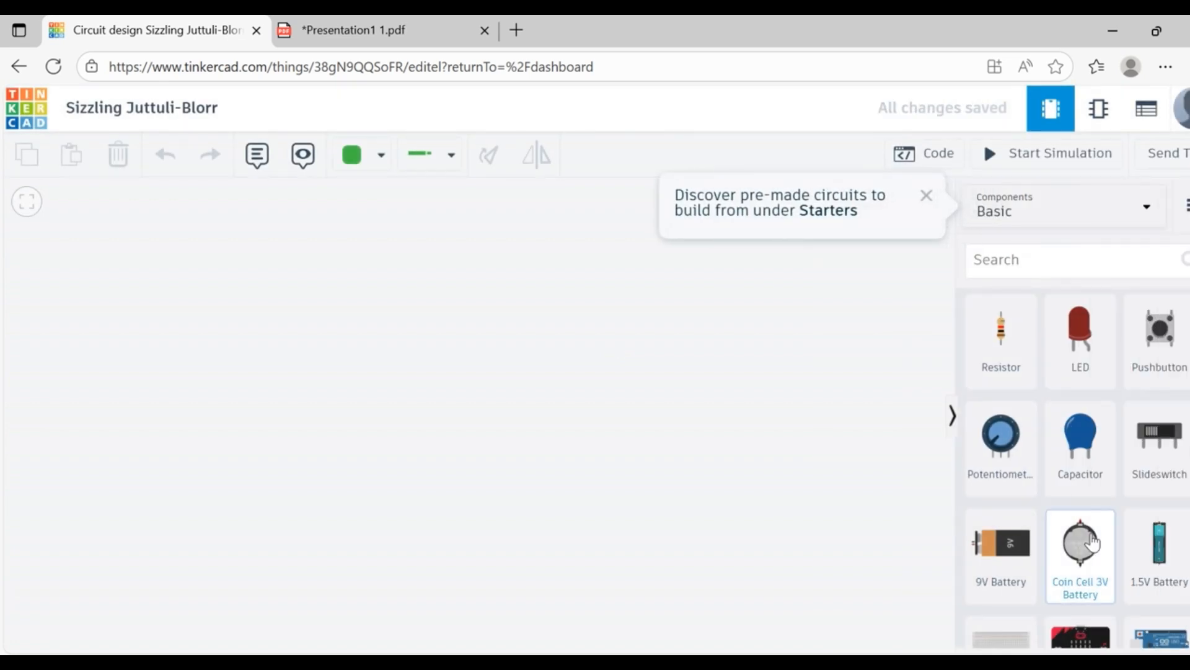
{"action": "left_click", "coordinate": [1095, 256]}
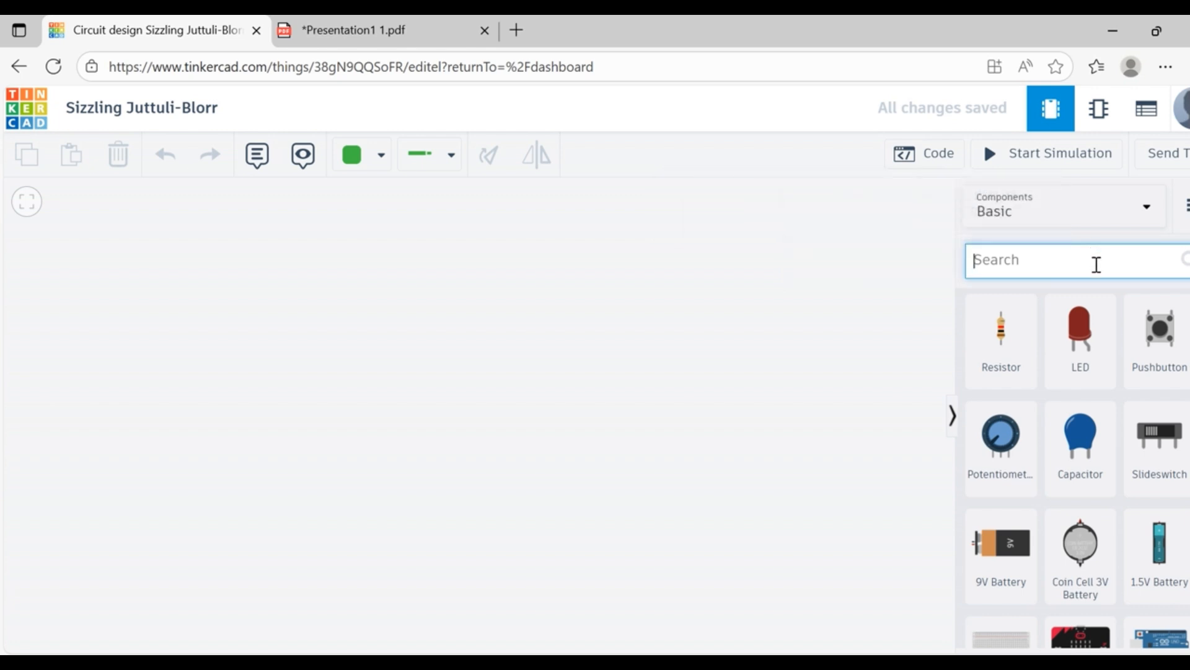
{"action": "type", "text": "bre"}
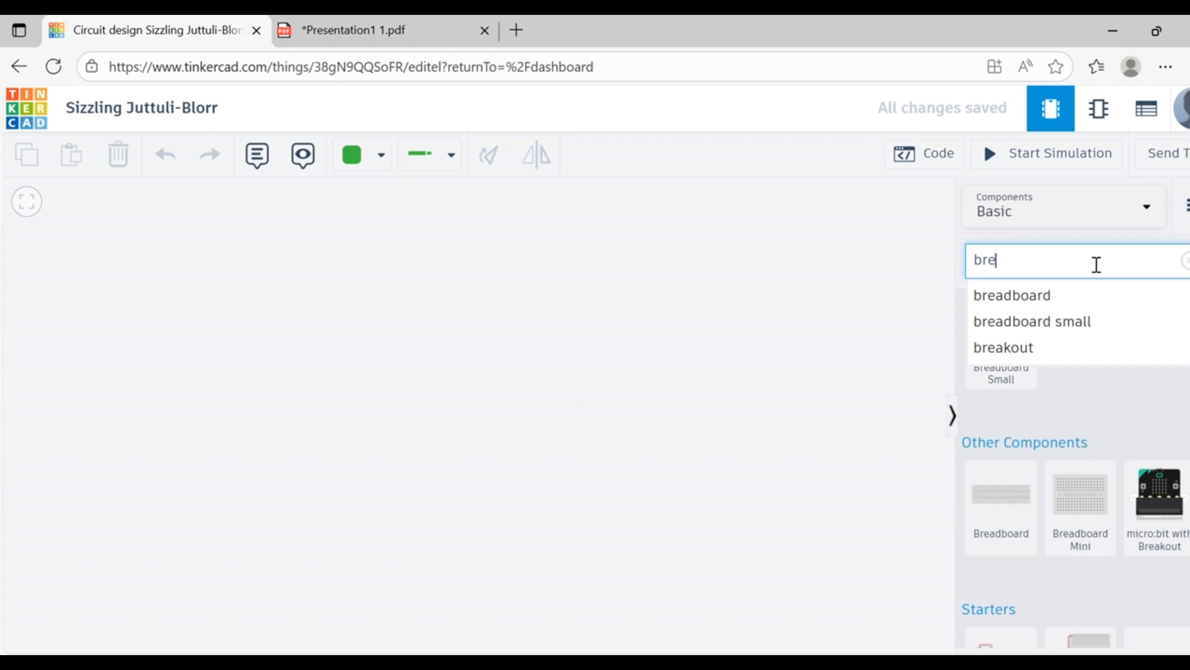
{"action": "left_click", "coordinate": [1054, 320]}
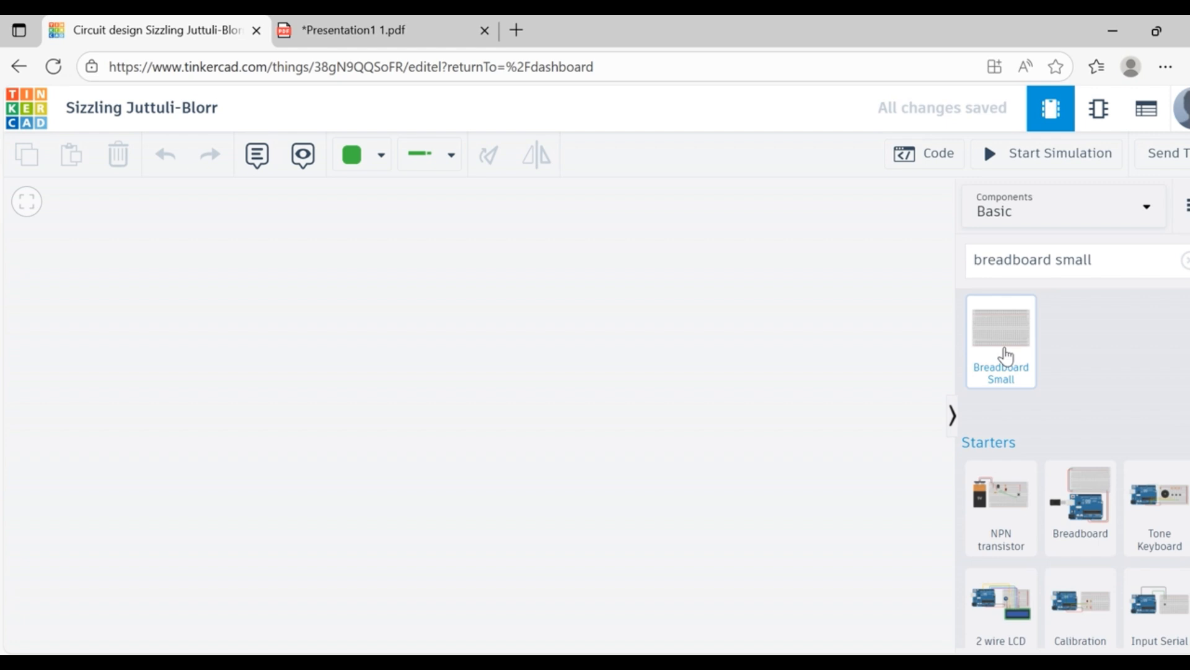
{"action": "left_click_drag", "start_coordinate": [1006, 357], "coordinate": [509, 400]}
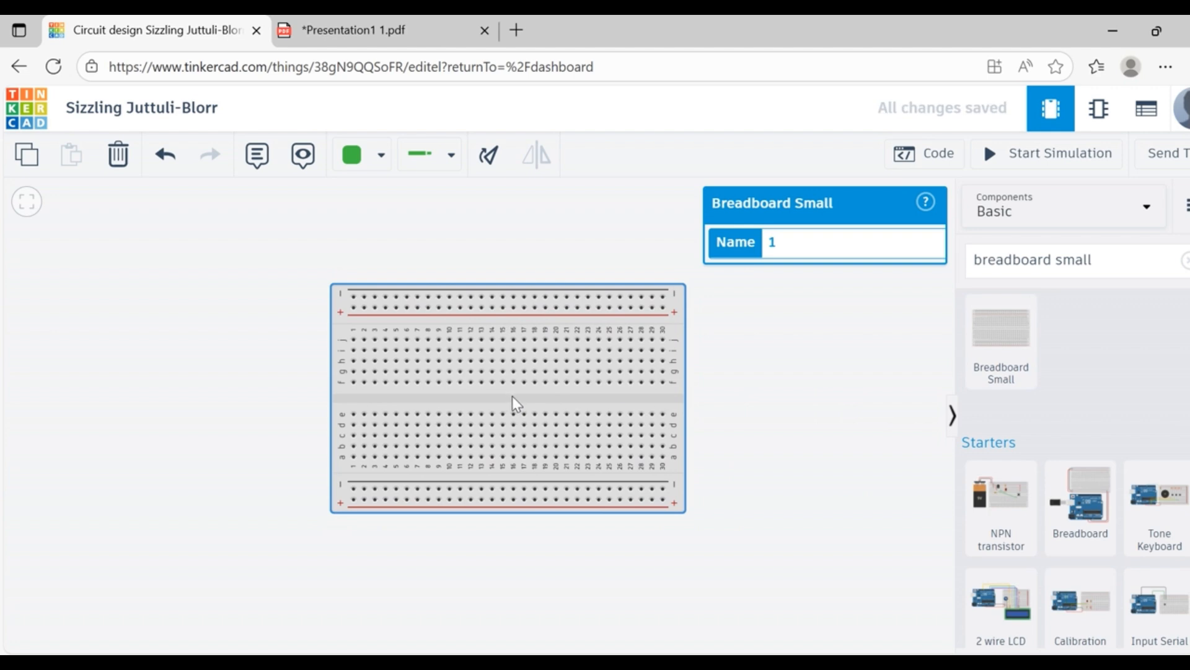
{"action": "scroll", "coordinate": [520, 392], "scroll_direction": "up", "scroll_amount": 1}
{"action": "scroll", "coordinate": [521, 392], "scroll_direction": "up", "scroll_amount": 1}
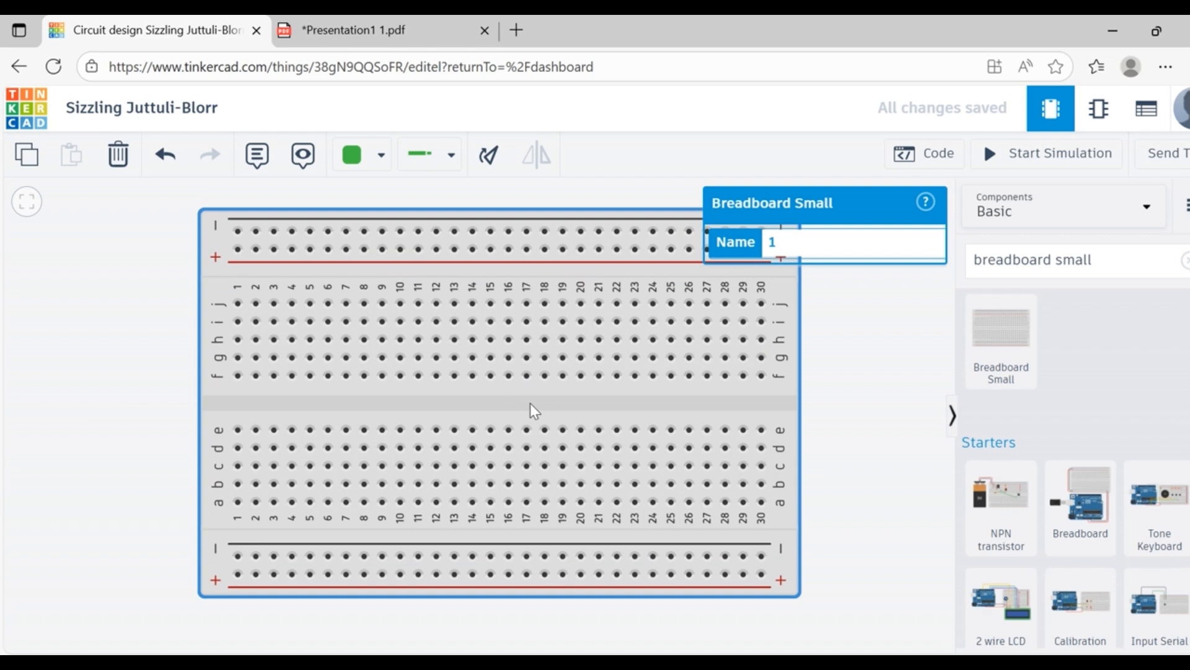
{"action": "left_click_drag", "start_coordinate": [527, 405], "coordinate": [534, 423]}
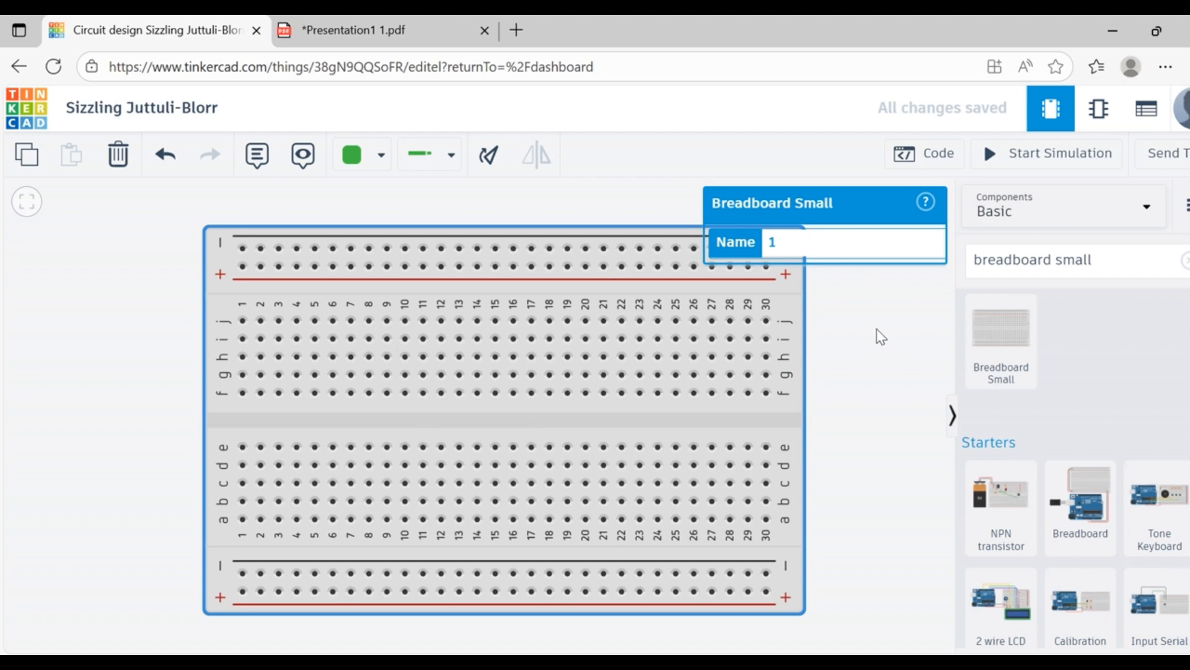
{"action": "left_click", "coordinate": [866, 384]}
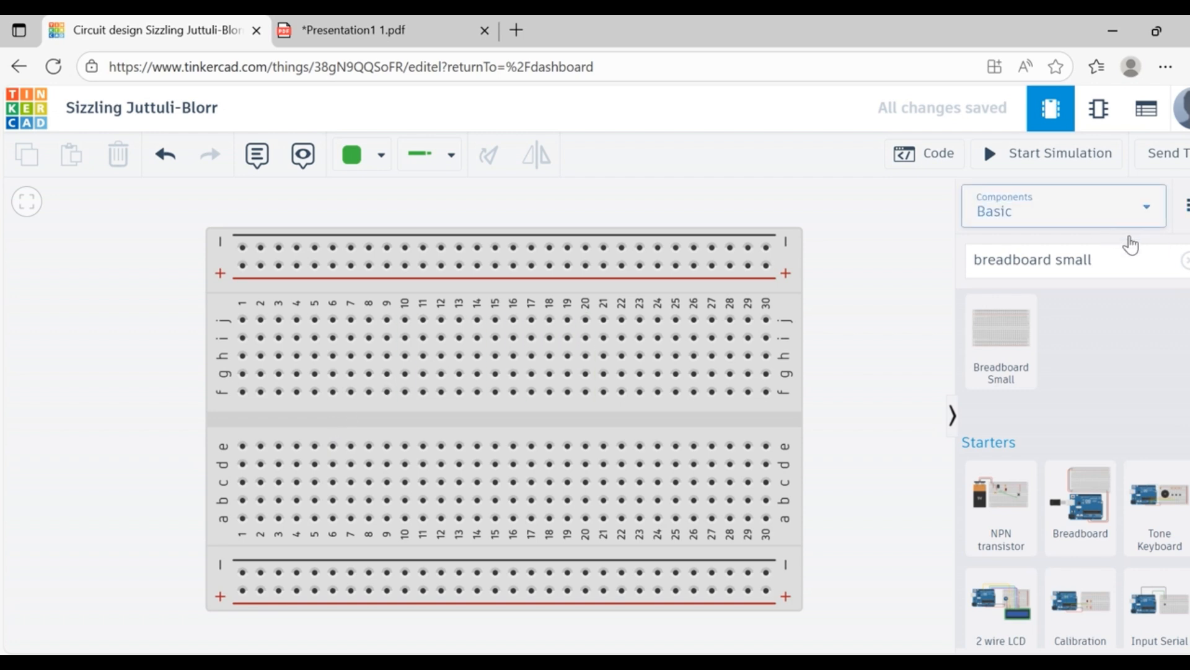
- Place an LED and a resistor in the free space to the right of the breadboard
{"action": "left_click", "coordinate": [1184, 260]}
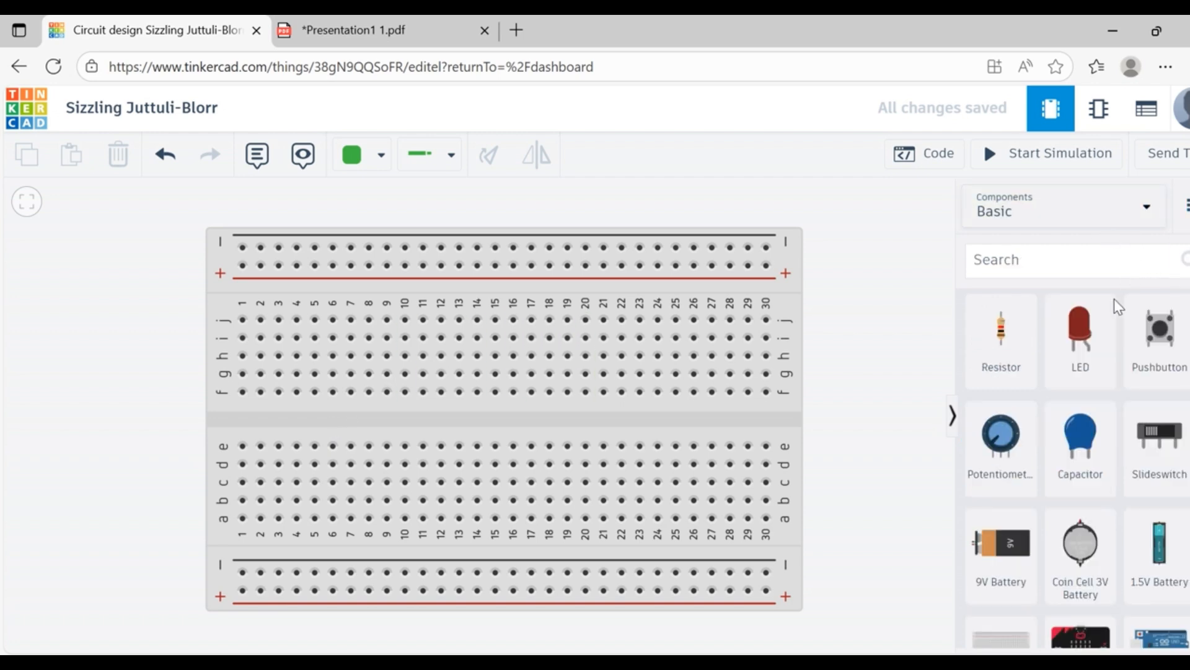
{"action": "left_click_drag", "start_coordinate": [1080, 329], "coordinate": [874, 304]}
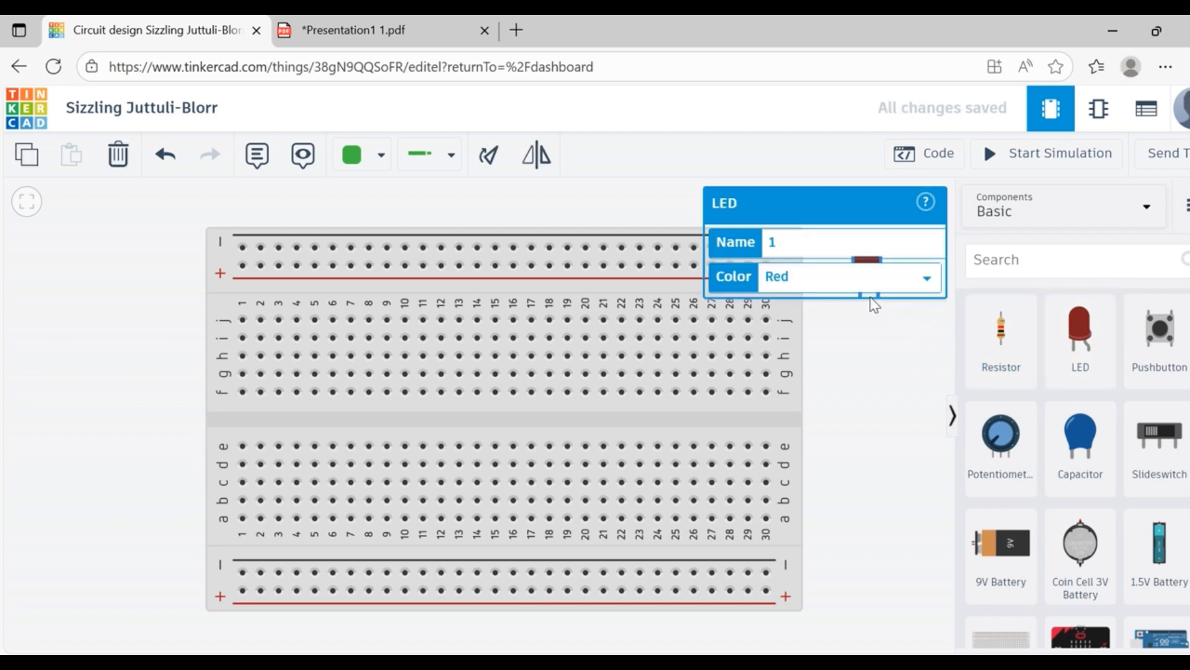
{"action": "left_click", "coordinate": [877, 353]}
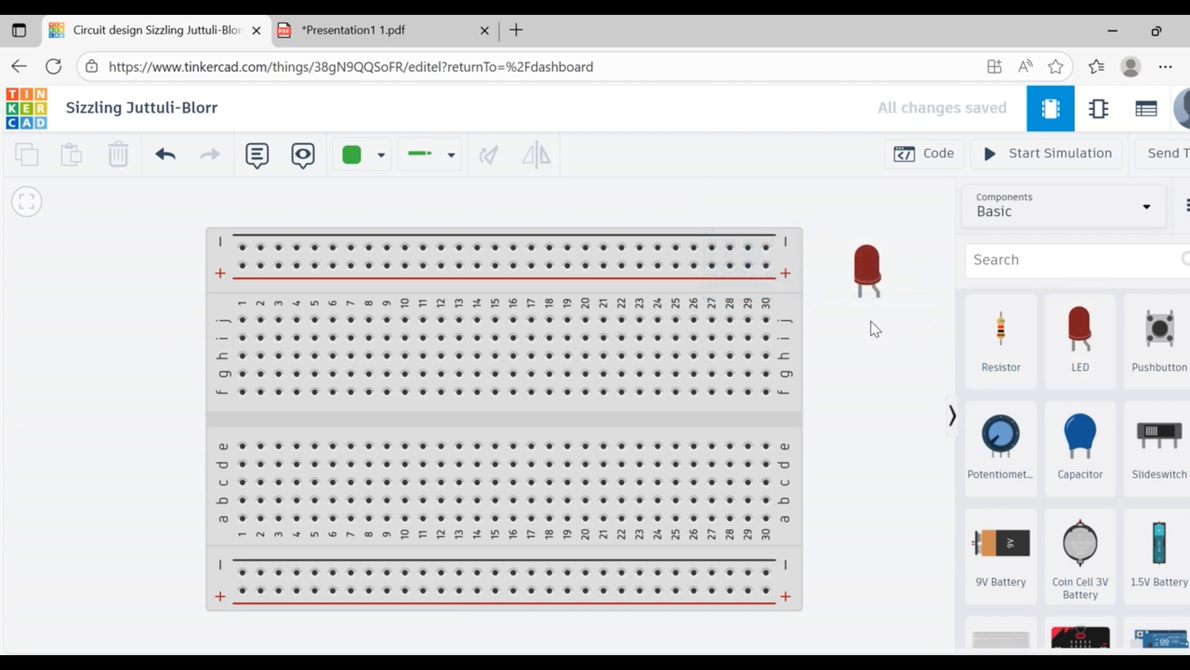
{"action": "scroll", "coordinate": [876, 300], "scroll_direction": "up", "scroll_amount": 1}
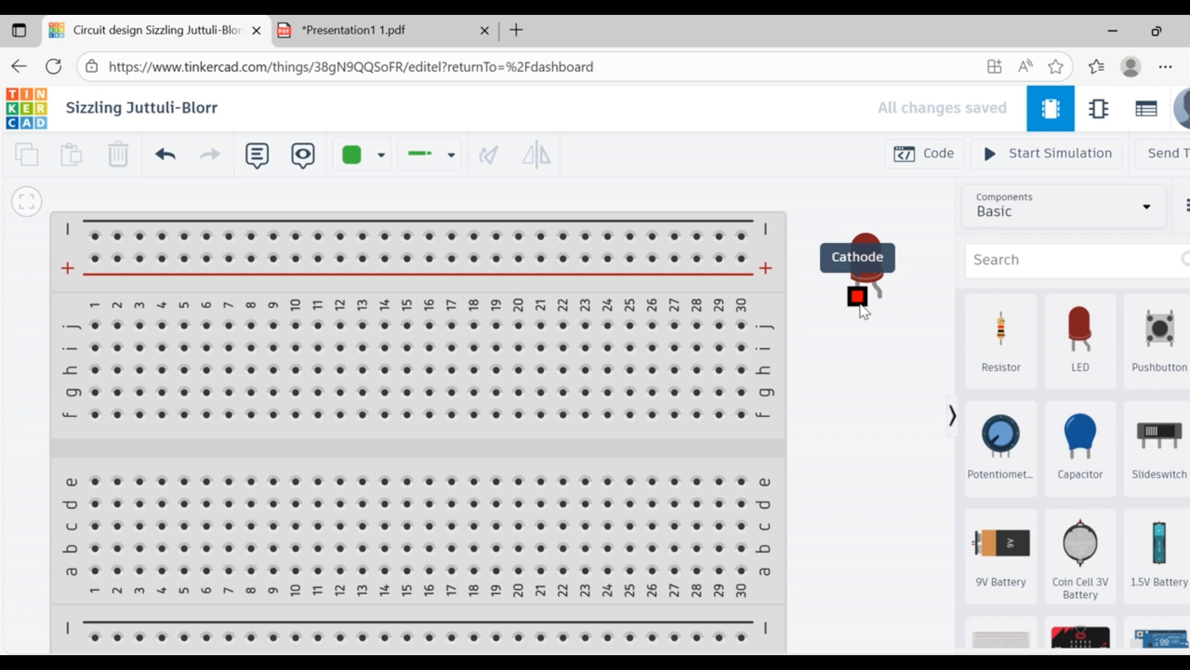
{"action": "left_click_drag", "start_coordinate": [992, 338], "coordinate": [874, 391]}
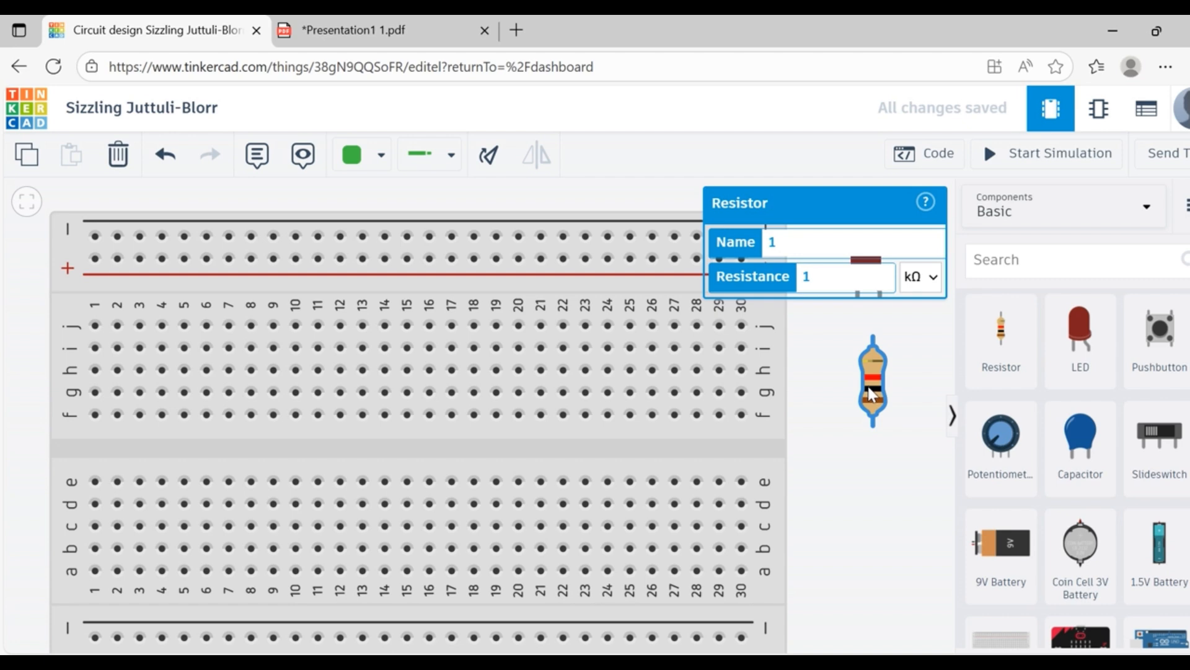
- Add a 9V battery, rotate it upright with its terminals facing up, and position it to the left of the breadboard
{"action": "scroll", "coordinate": [832, 416], "scroll_direction": "down", "scroll_amount": 2}
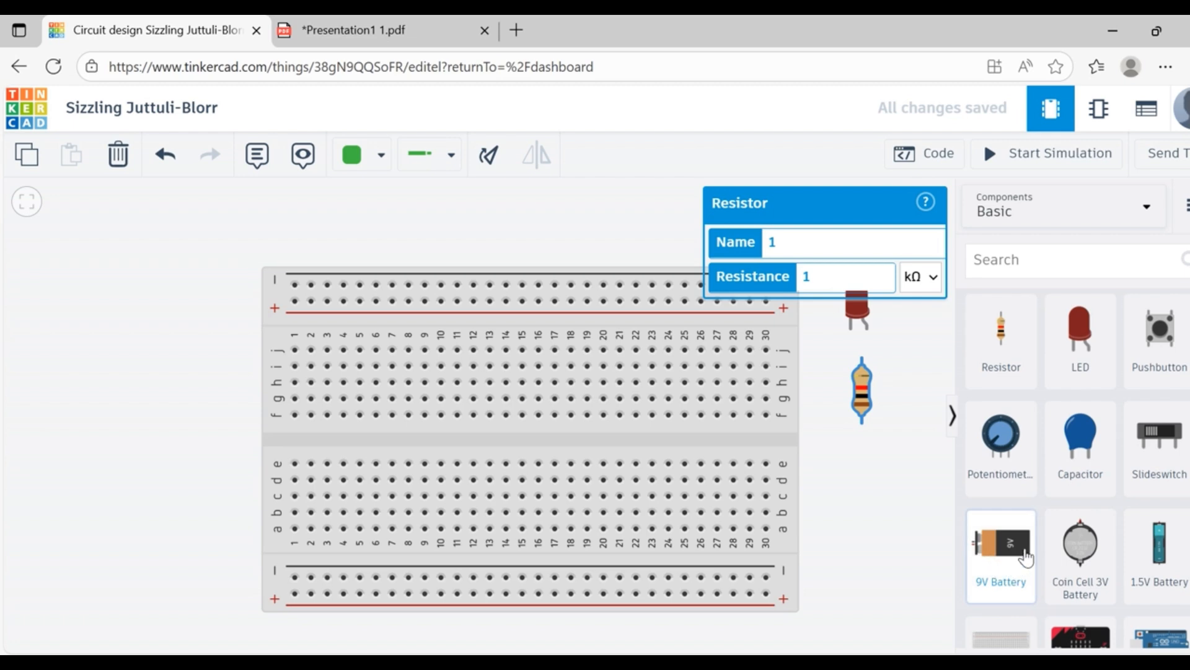
{"action": "left_click", "coordinate": [994, 558]}
{"action": "left_click_drag", "start_coordinate": [993, 561], "coordinate": [105, 437]}
{"action": "left_click", "coordinate": [487, 162]}
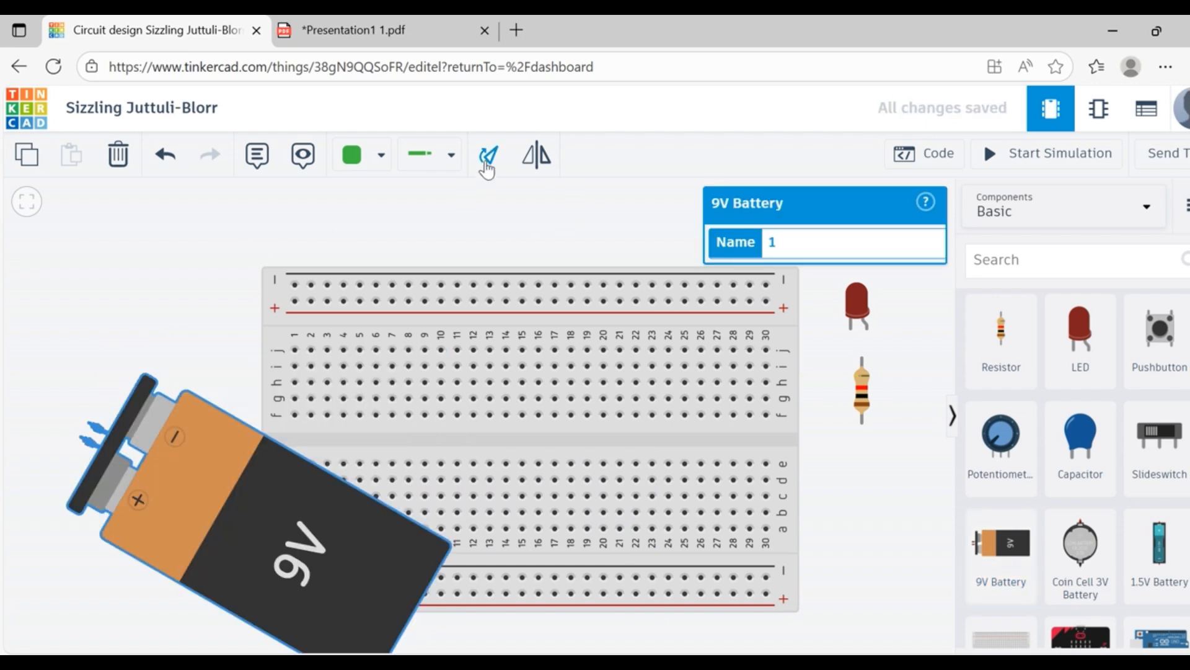
{"action": "left_click", "coordinate": [488, 161]}
{"action": "left_click", "coordinate": [487, 162]}
{"action": "left_click_drag", "start_coordinate": [119, 553], "coordinate": [166, 382]}
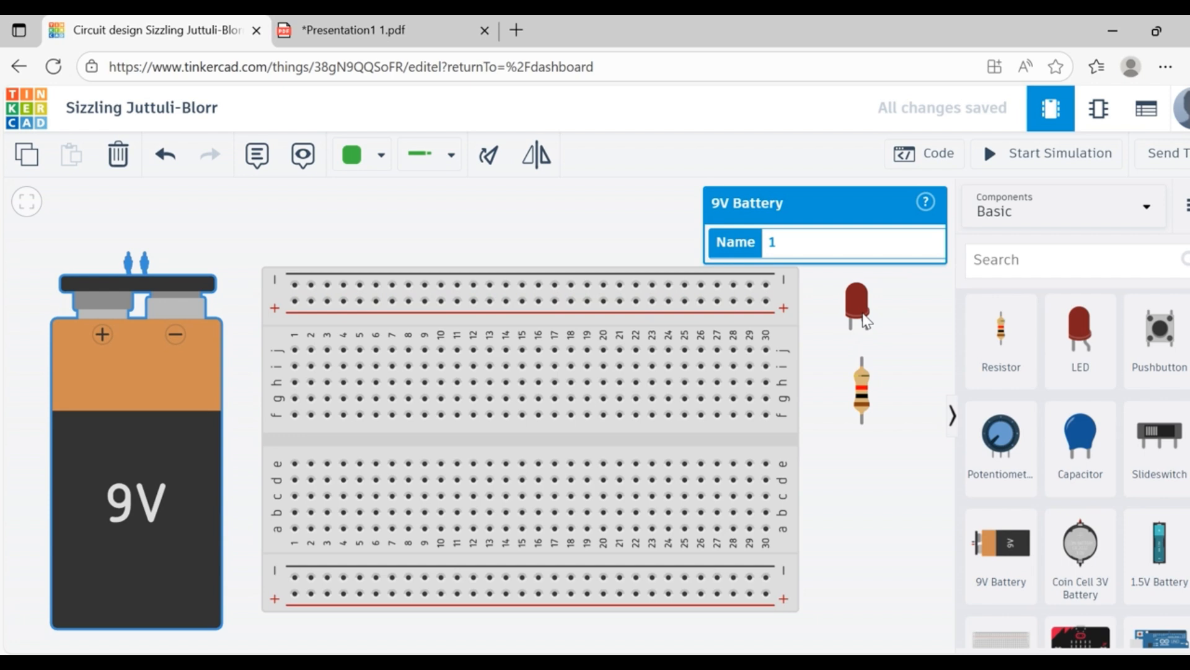
- Seat the LED in breadboard holes h12 and h13, and the resistor across the centre gap from g13 to e13
{"action": "left_click_drag", "start_coordinate": [857, 310], "coordinate": [491, 371]}
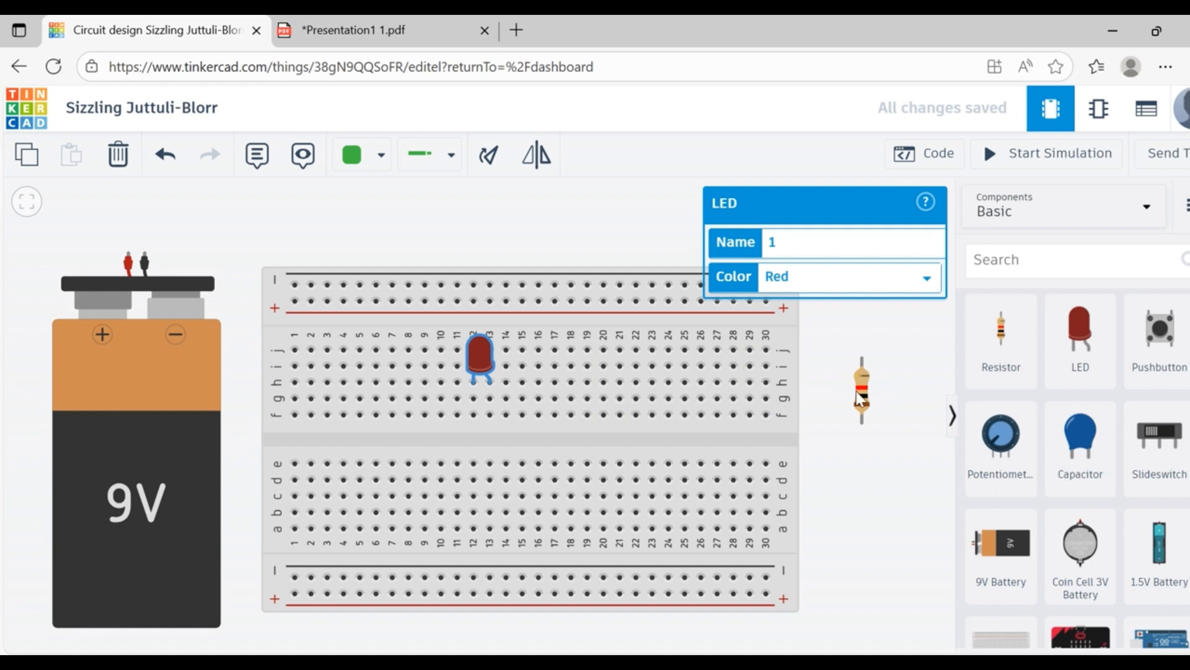
{"action": "left_click_drag", "start_coordinate": [865, 404], "coordinate": [497, 451]}
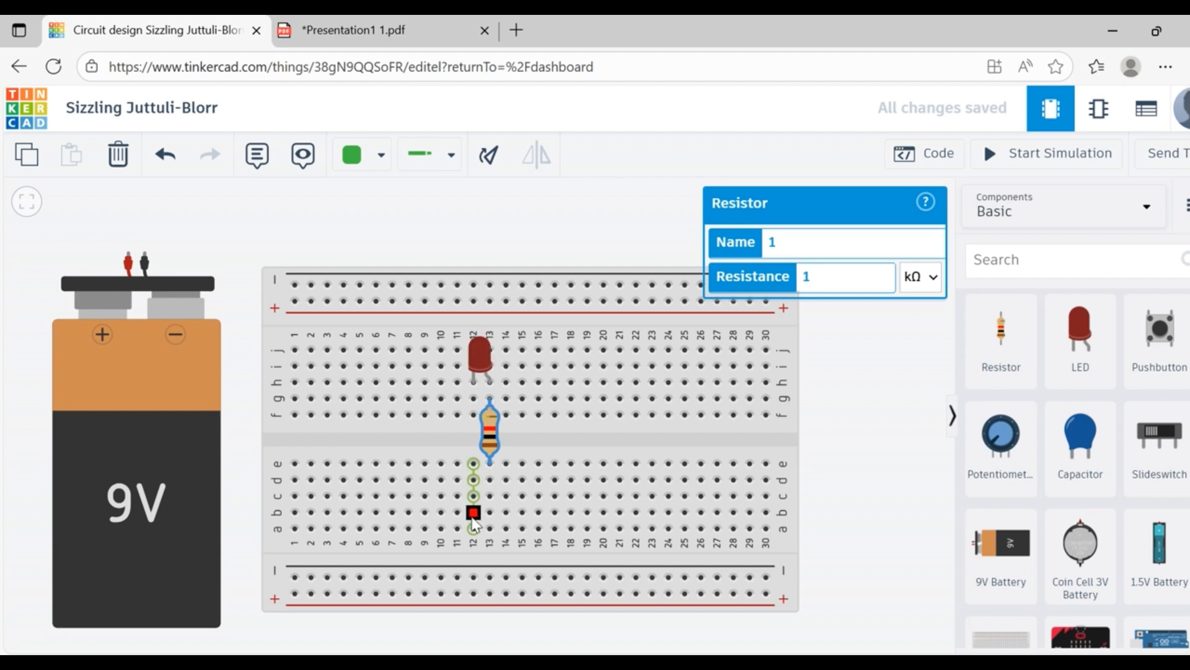
- Wire d13 to the breadboard's lower positive rail, f12 to the battery's negative terminal, and the battery's positive terminal to that same rail
{"action": "left_click", "coordinate": [490, 481]}
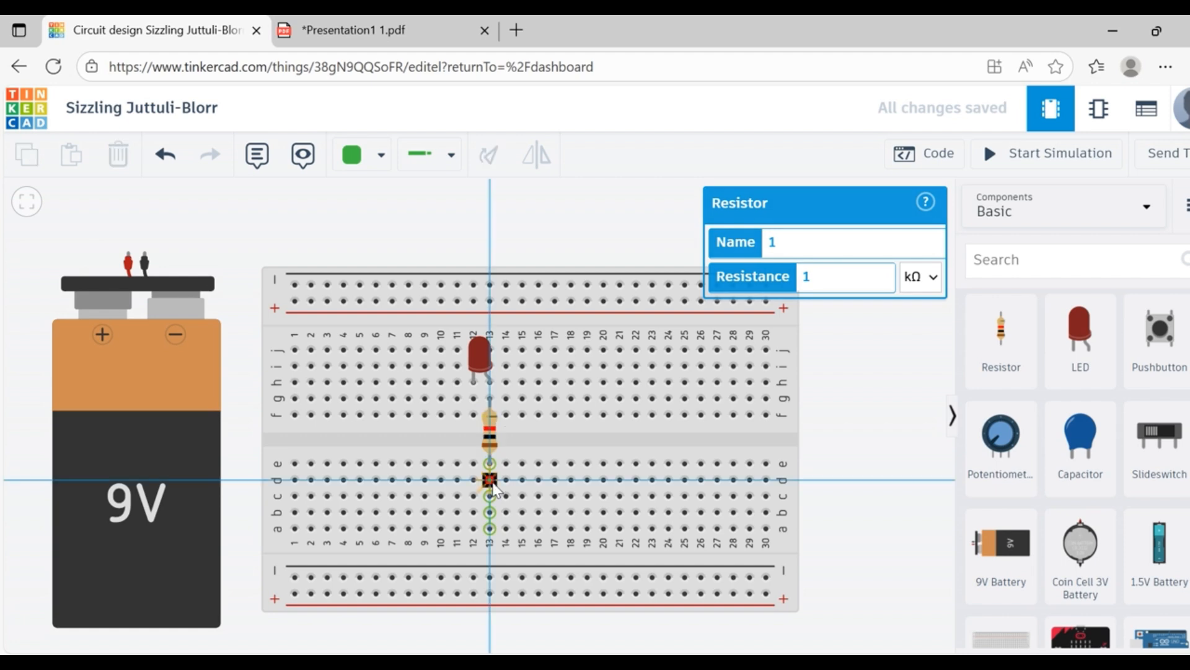
{"action": "left_click", "coordinate": [490, 594]}
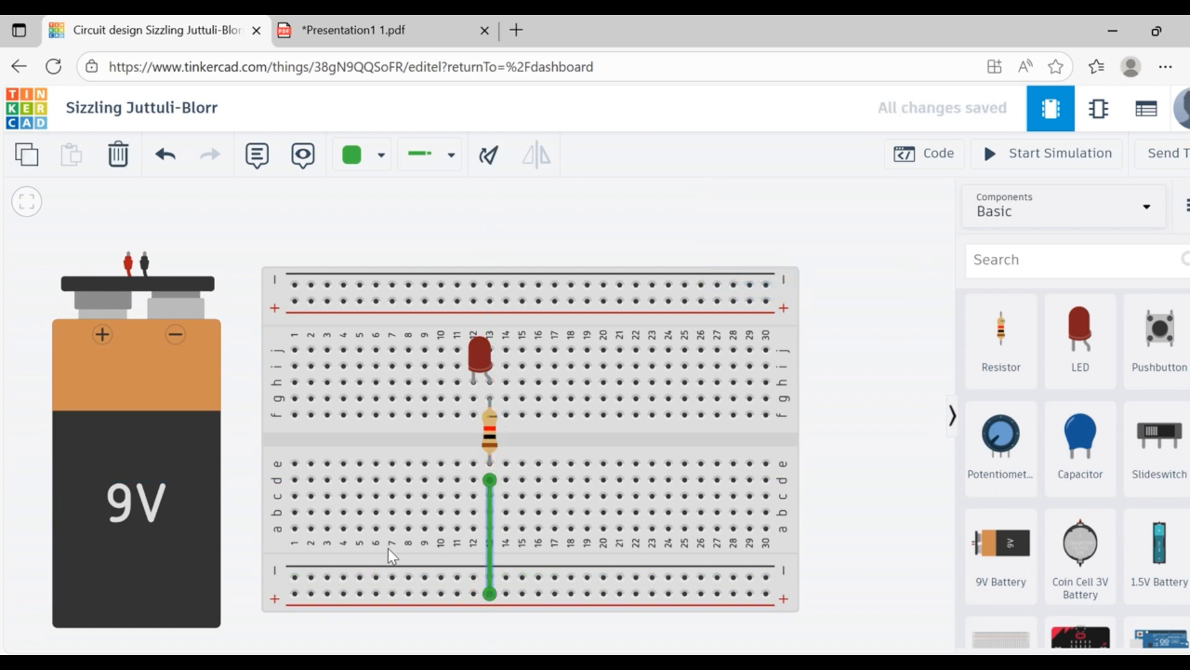
{"action": "left_click", "coordinate": [474, 416]}
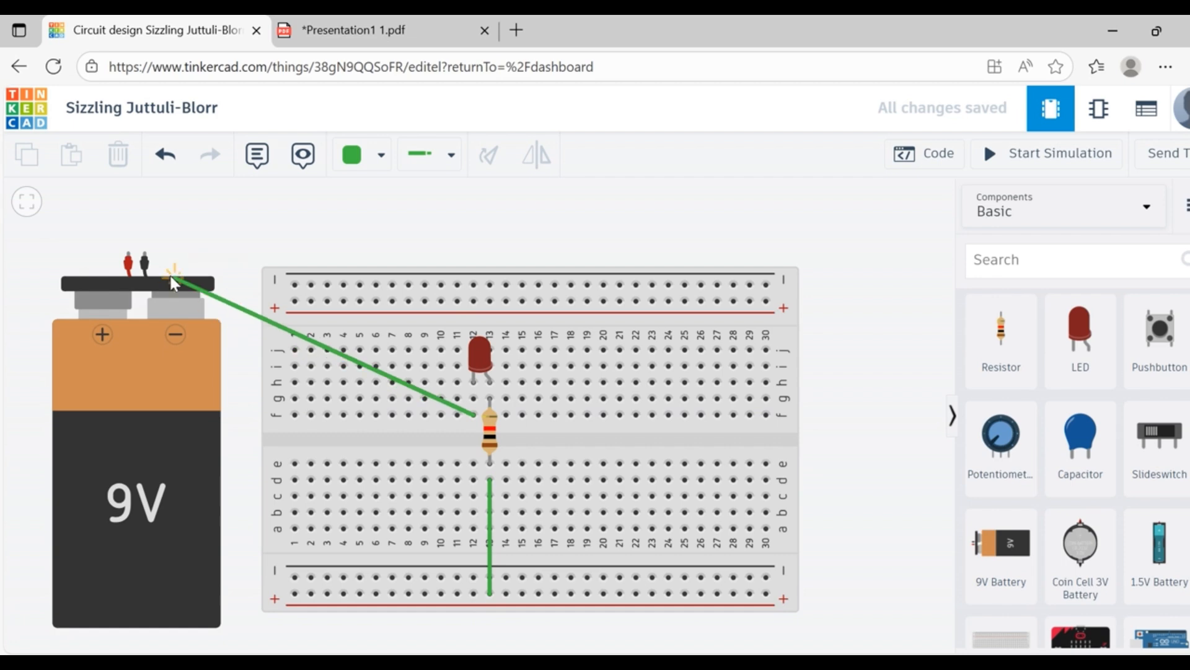
{"action": "left_click", "coordinate": [146, 257]}
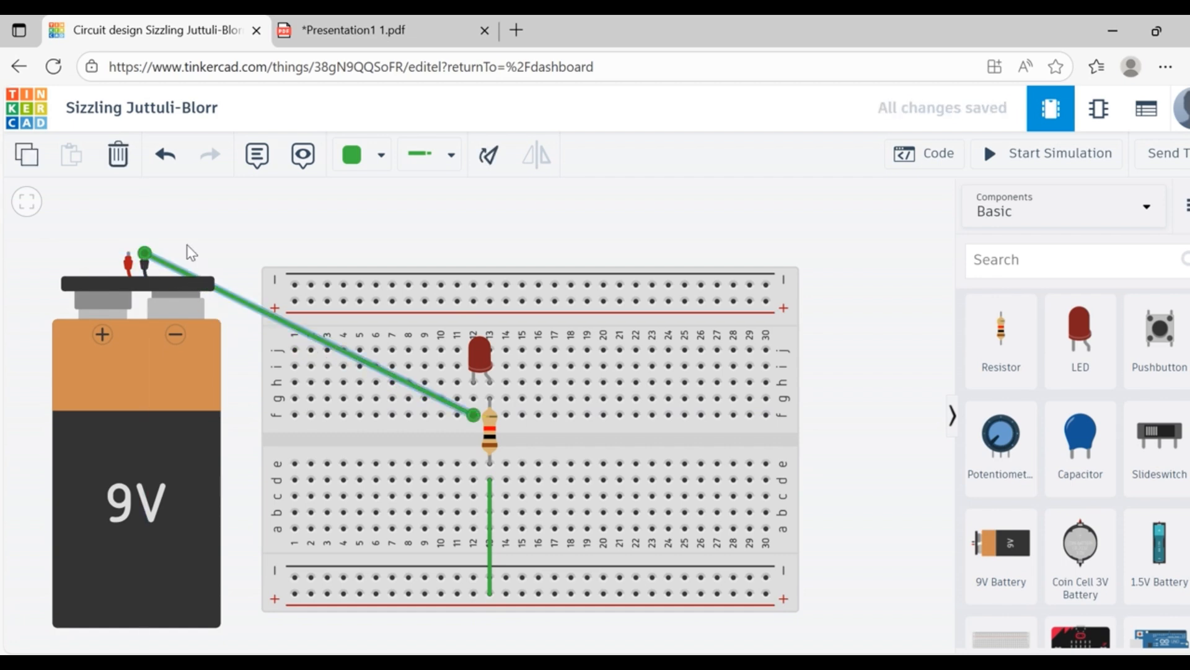
{"action": "left_click", "coordinate": [335, 231]}
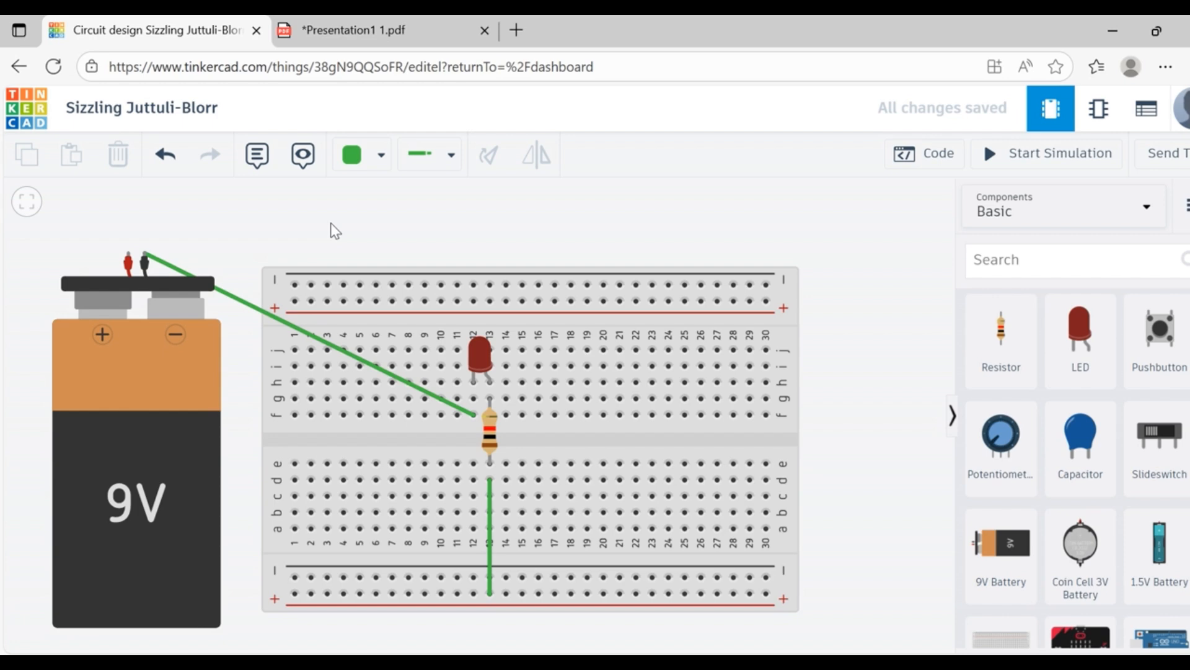
{"action": "left_click", "coordinate": [127, 257]}
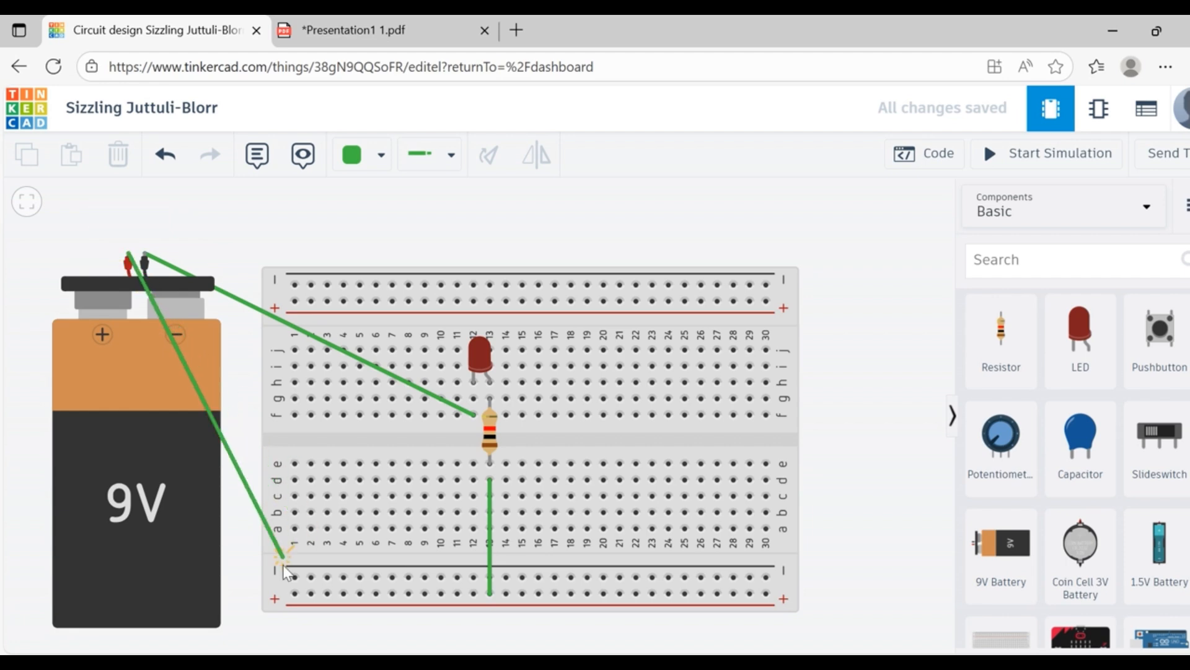
{"action": "left_click", "coordinate": [295, 594]}
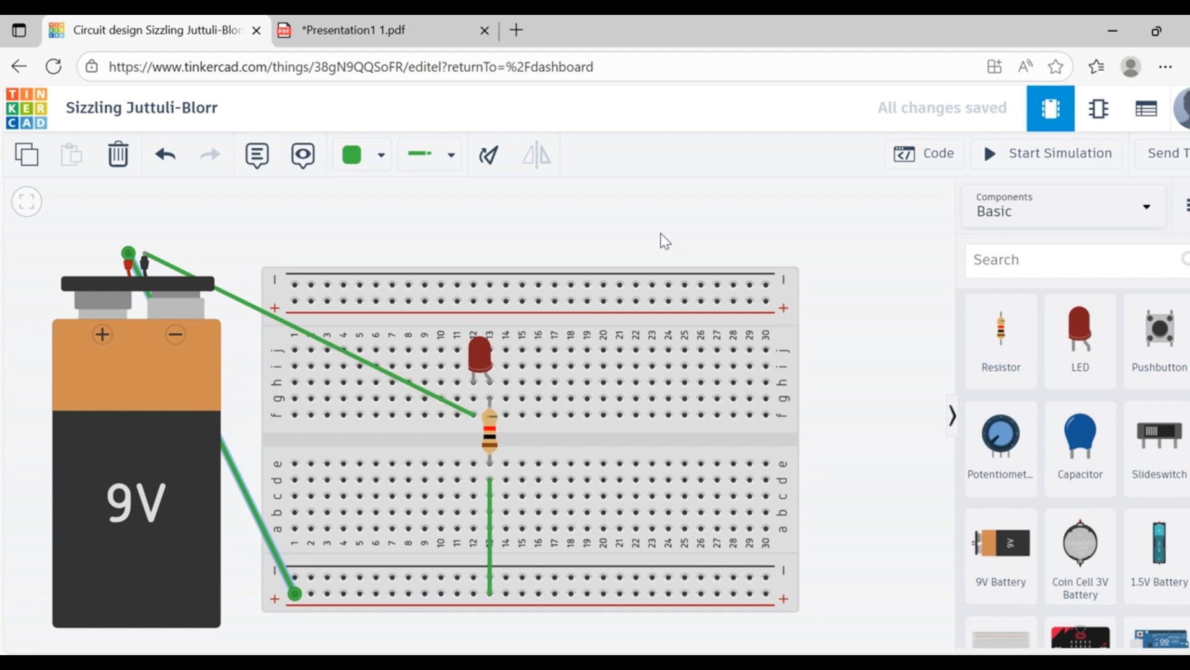
- Run the circuit simulation to check the LED, and stop it
{"action": "left_click", "coordinate": [1048, 162]}
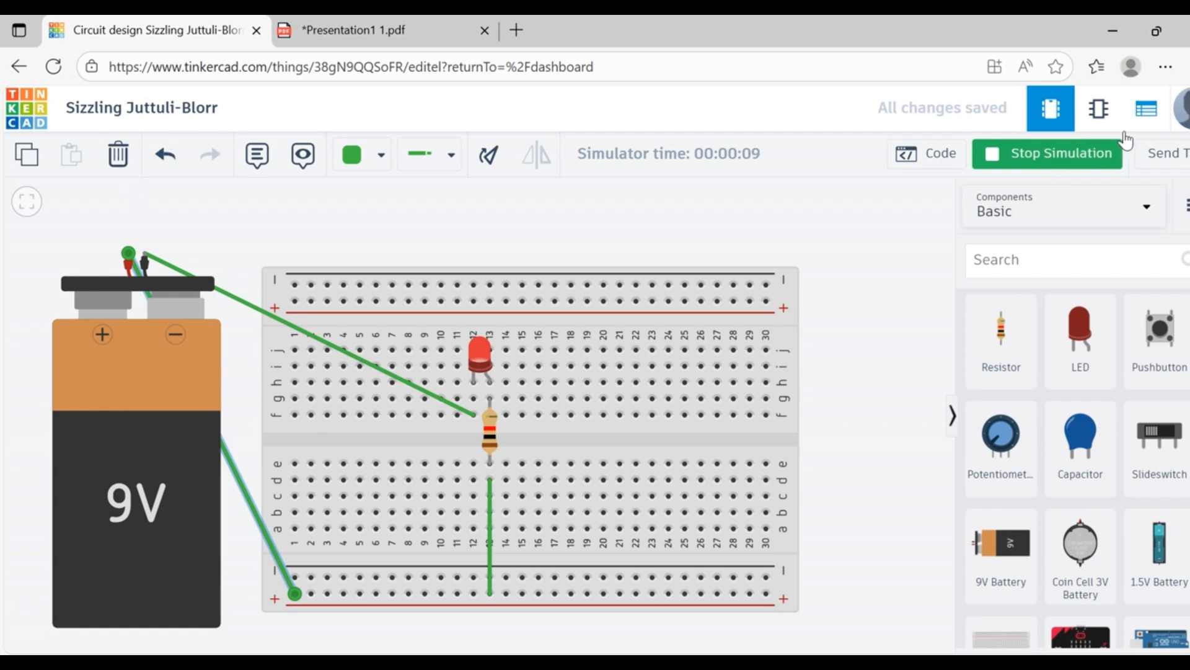
{"action": "left_click", "coordinate": [1057, 153]}
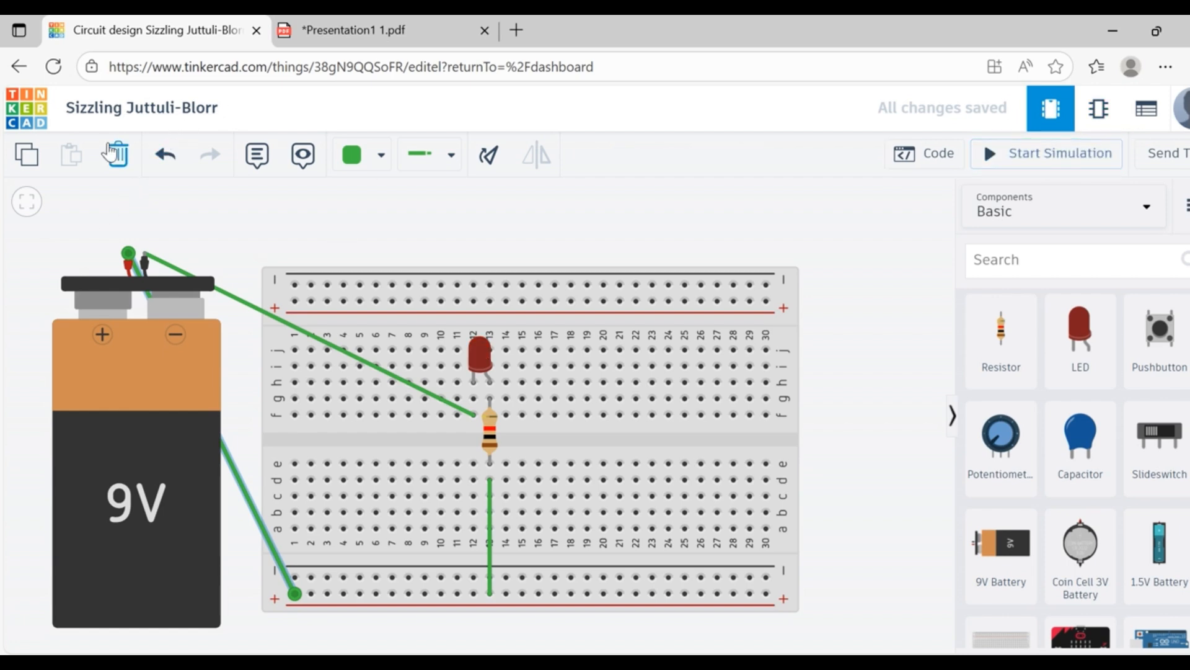
- Rename the circuit design basic_led_alert
{"action": "left_click", "coordinate": [169, 118]}
{"action": "type", "text": "basic"}
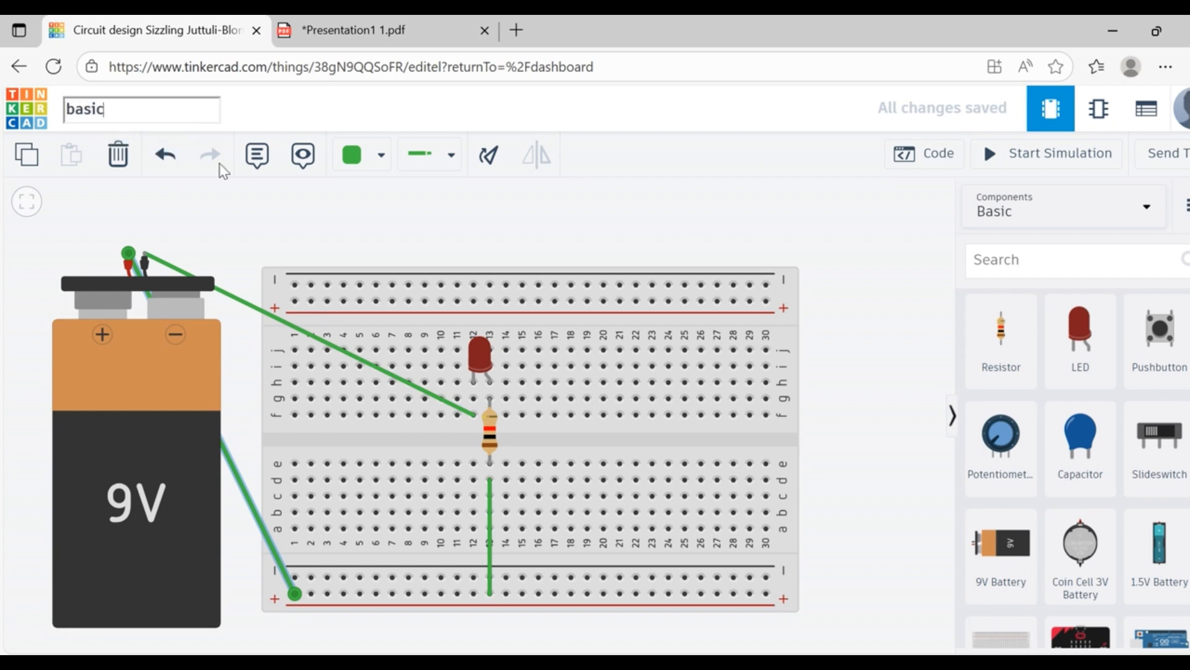
{"action": "type", "text": "_led_alert"}
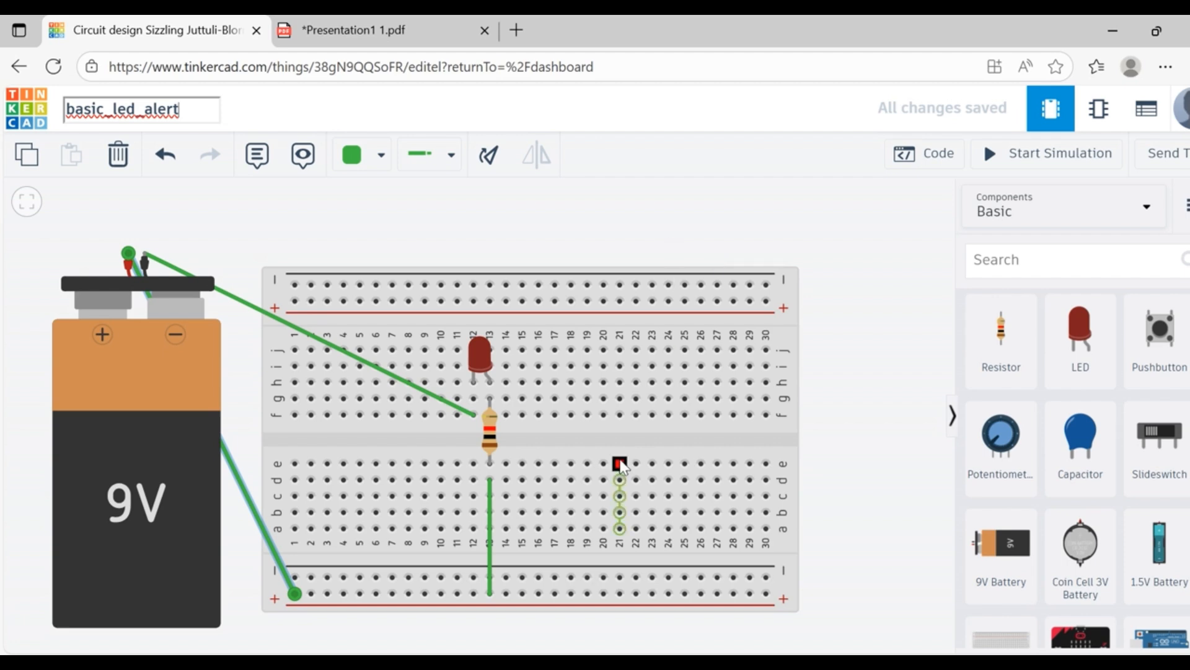
- Check the properties of the resistor and the LED on the breadboard, and clear the selection
{"action": "left_click", "coordinate": [490, 442]}
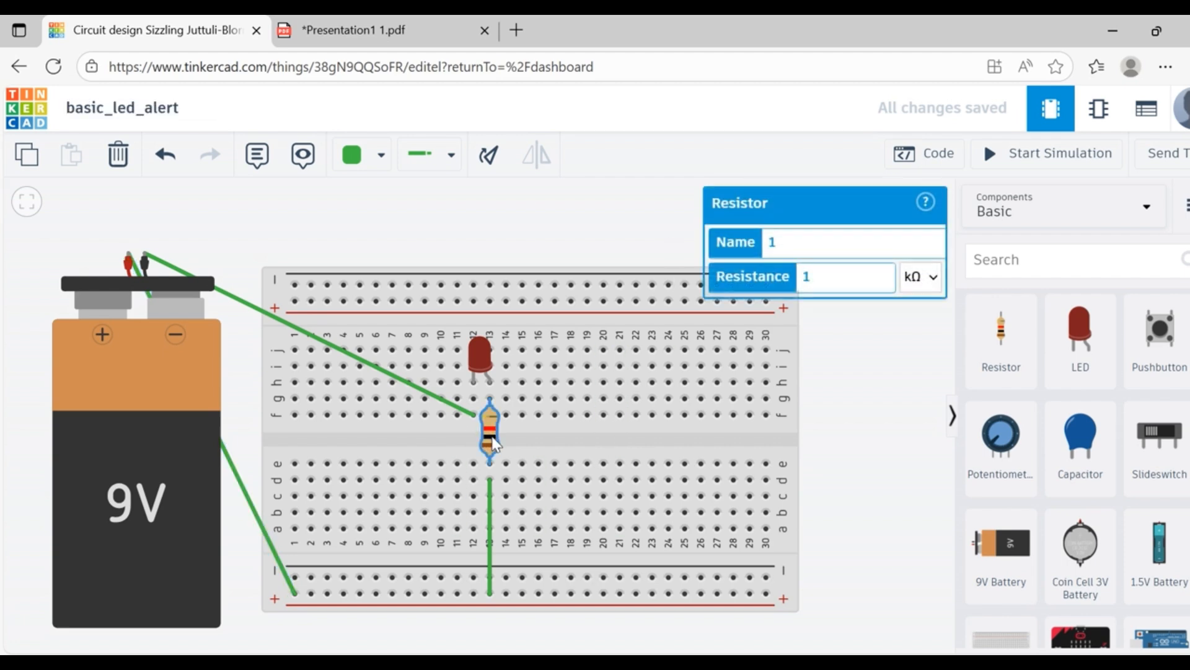
{"action": "left_click", "coordinate": [488, 363]}
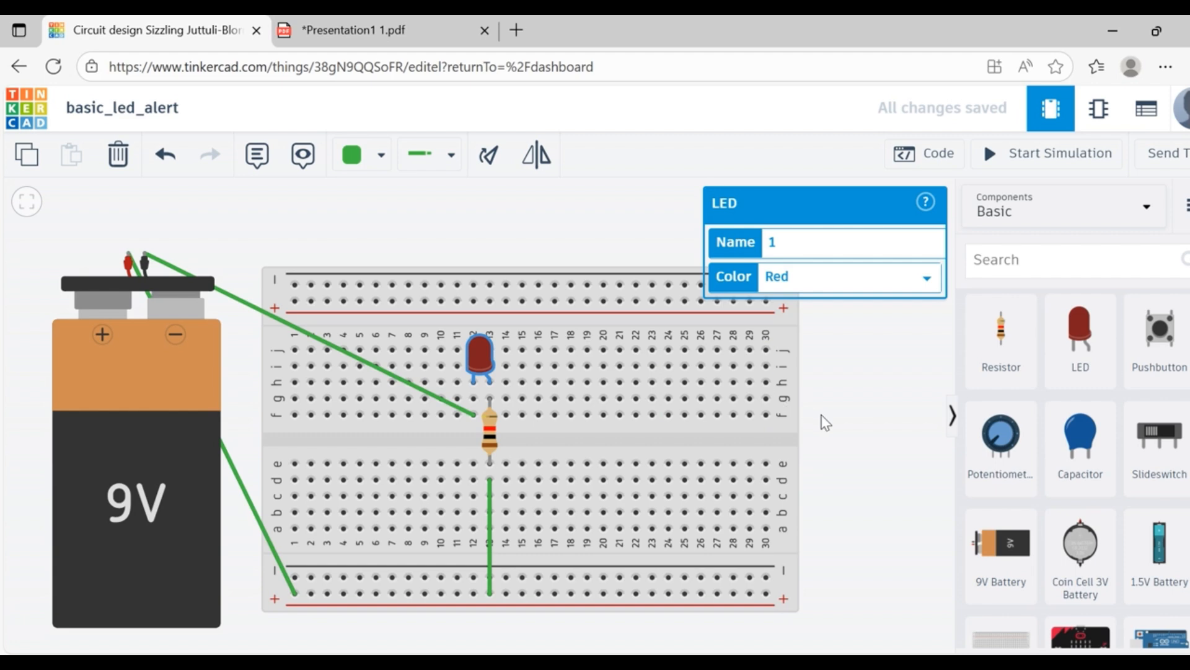
{"action": "left_click", "coordinate": [879, 430]}
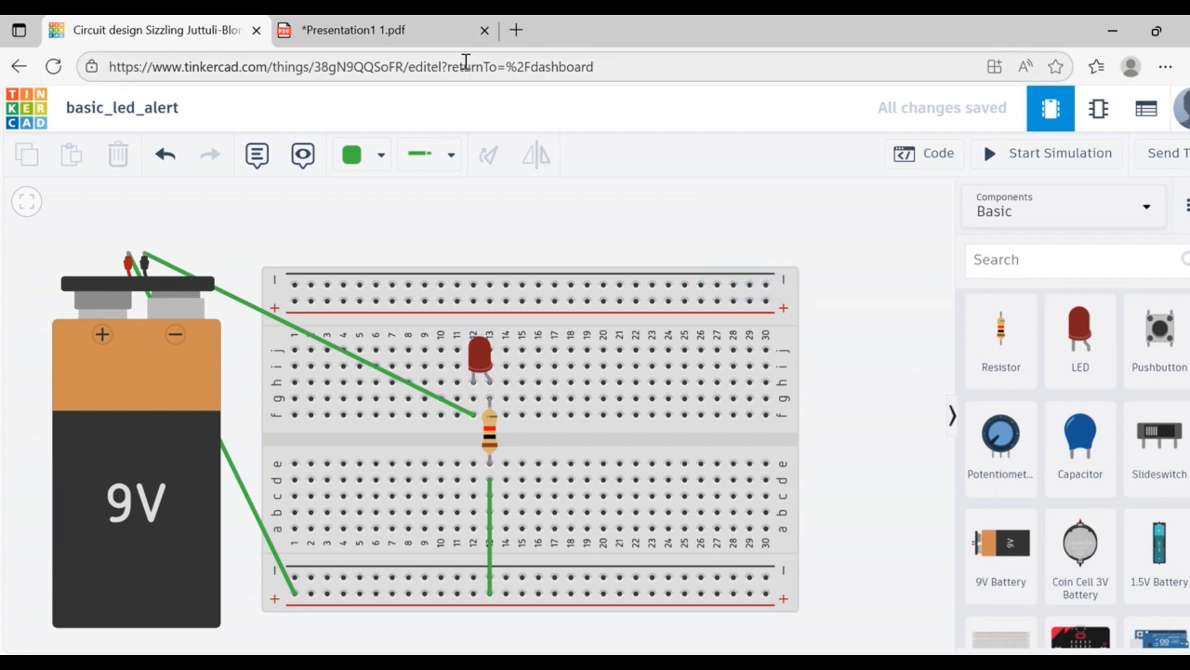
- Switch to the Presentation1 1.pdf slide on LED and battery specifications and tick the power supply voltage and LED forward voltage lines
{"action": "left_click", "coordinate": [436, 25]}
{"action": "scroll", "coordinate": [567, 413], "scroll_direction": "down", "scroll_amount": 5}
{"action": "scroll", "coordinate": [566, 413], "scroll_direction": "down", "scroll_amount": 3}
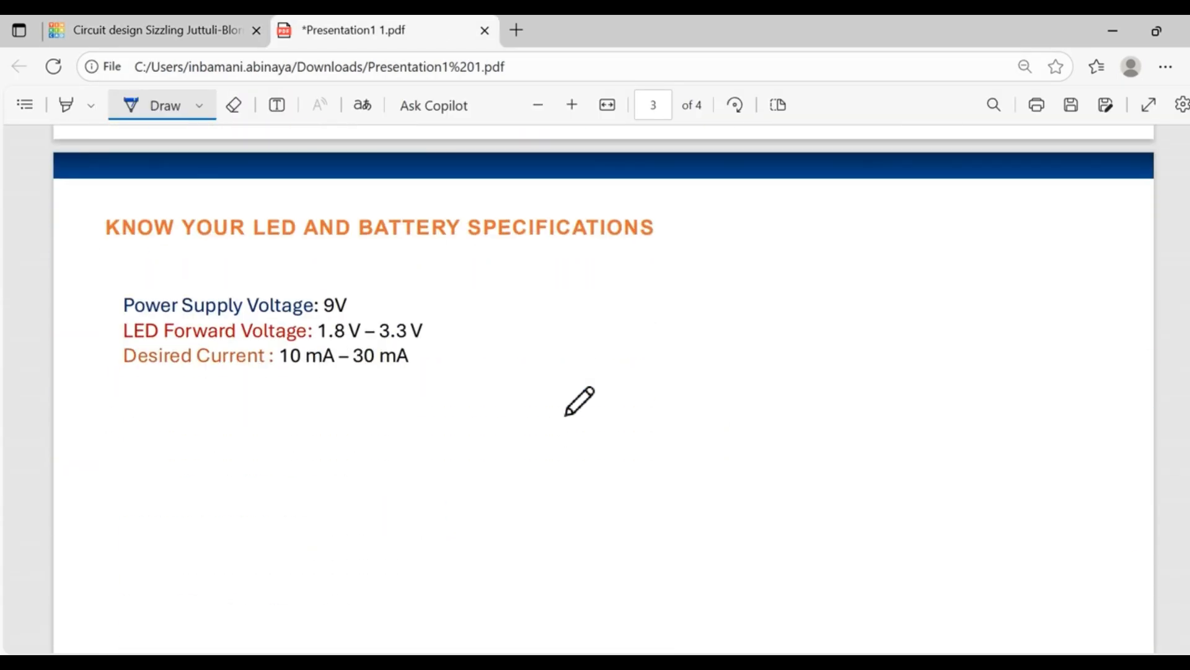
{"action": "scroll", "coordinate": [566, 412], "scroll_direction": "down", "scroll_amount": 2}
{"action": "scroll", "coordinate": [559, 407], "scroll_direction": "up", "scroll_amount": 2}
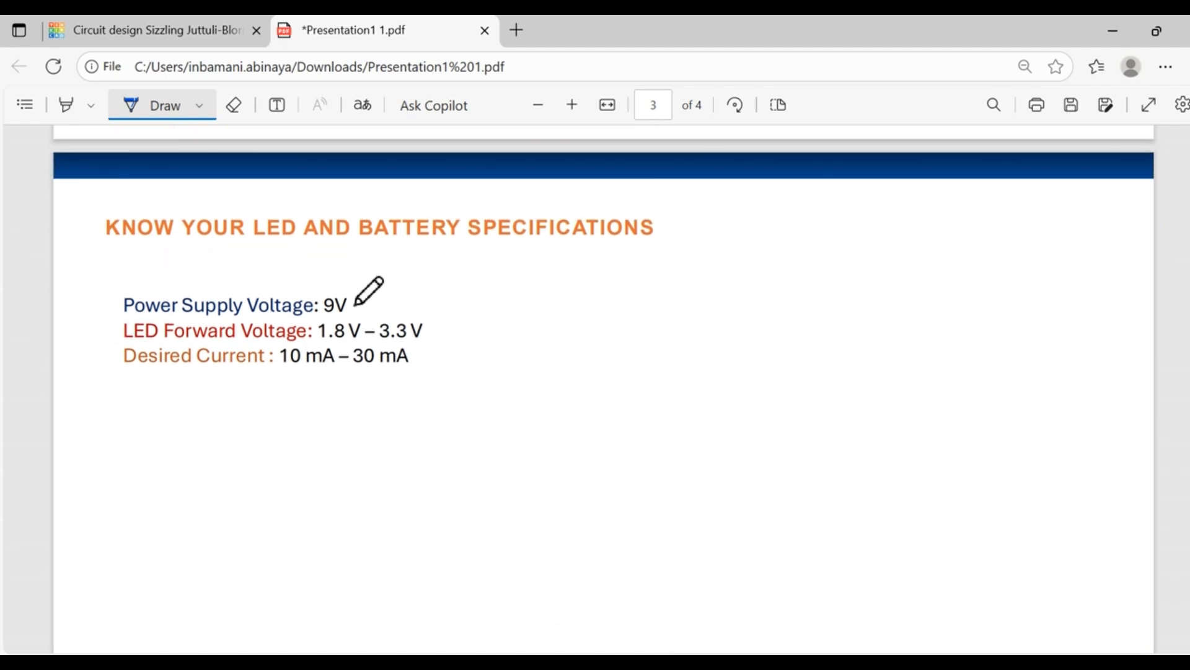
{"action": "left_click_drag", "start_coordinate": [356, 297], "coordinate": [380, 288]}
{"action": "left_click_drag", "start_coordinate": [427, 334], "coordinate": [452, 326]}
- Switch back to Tinkercad, set the LED's color to Yellow, and select a color from its options again
{"action": "left_click", "coordinate": [160, 19]}
{"action": "left_click", "coordinate": [476, 356]}
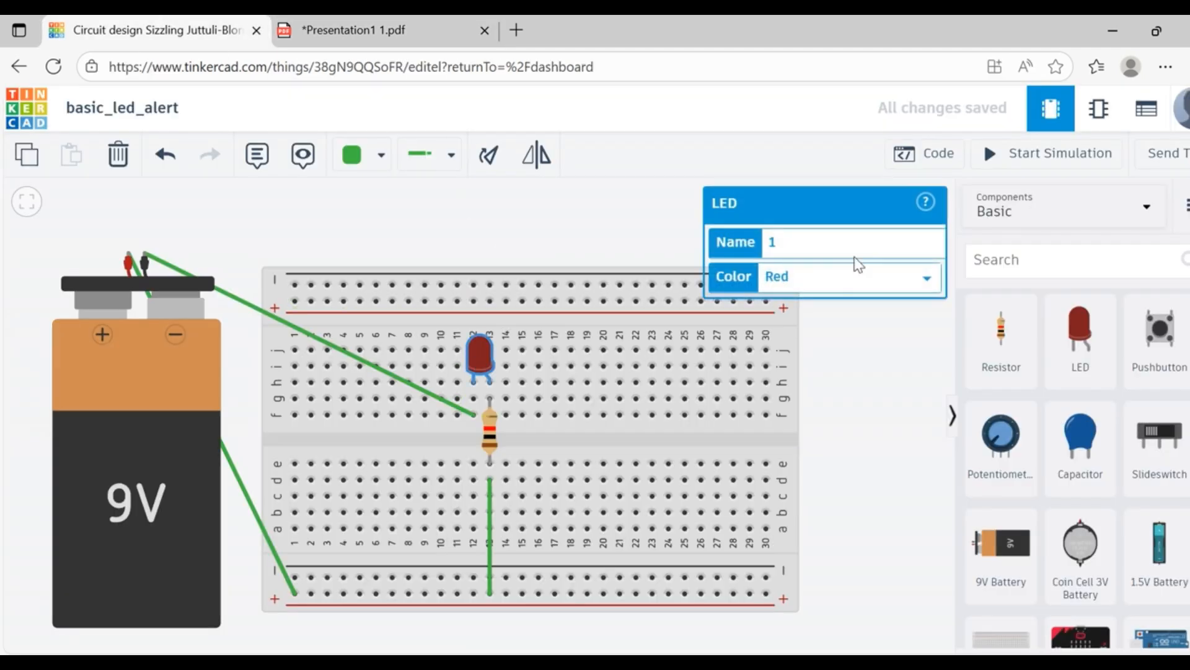
{"action": "left_click", "coordinate": [886, 289]}
{"action": "left_click", "coordinate": [857, 328]}
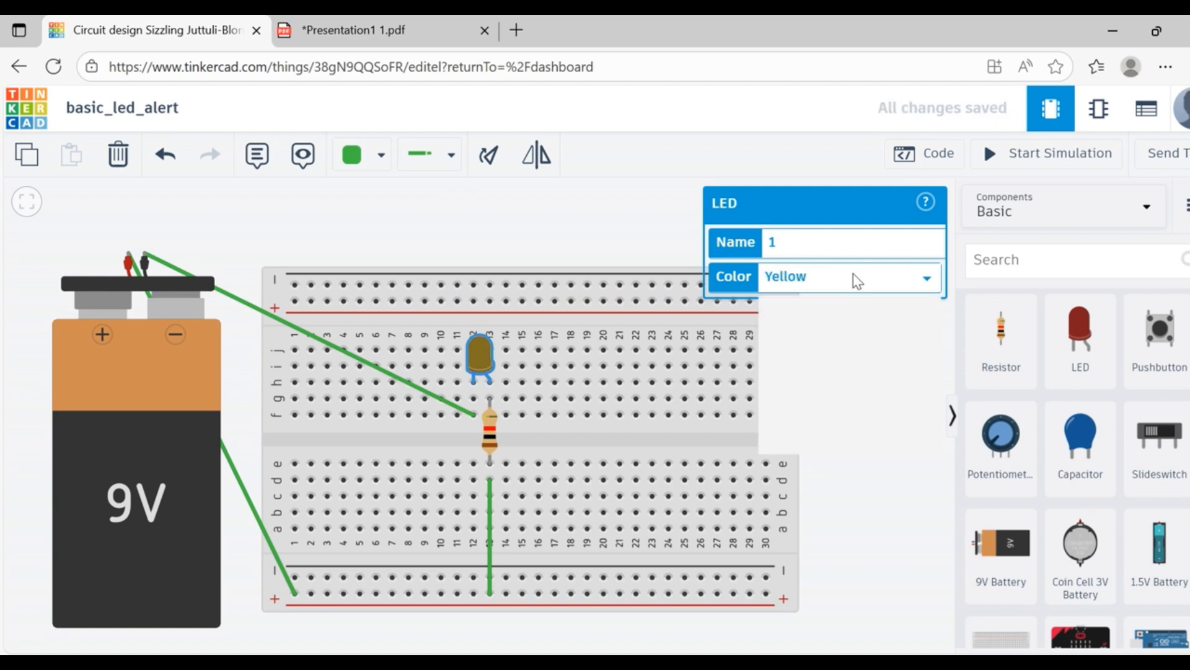
{"action": "left_click", "coordinate": [853, 276]}
{"action": "left_click", "coordinate": [827, 319]}
- Return to the PDF slide, tick the desired current line, and handwrite V = I x R below the specifications
{"action": "left_click", "coordinate": [400, 31]}
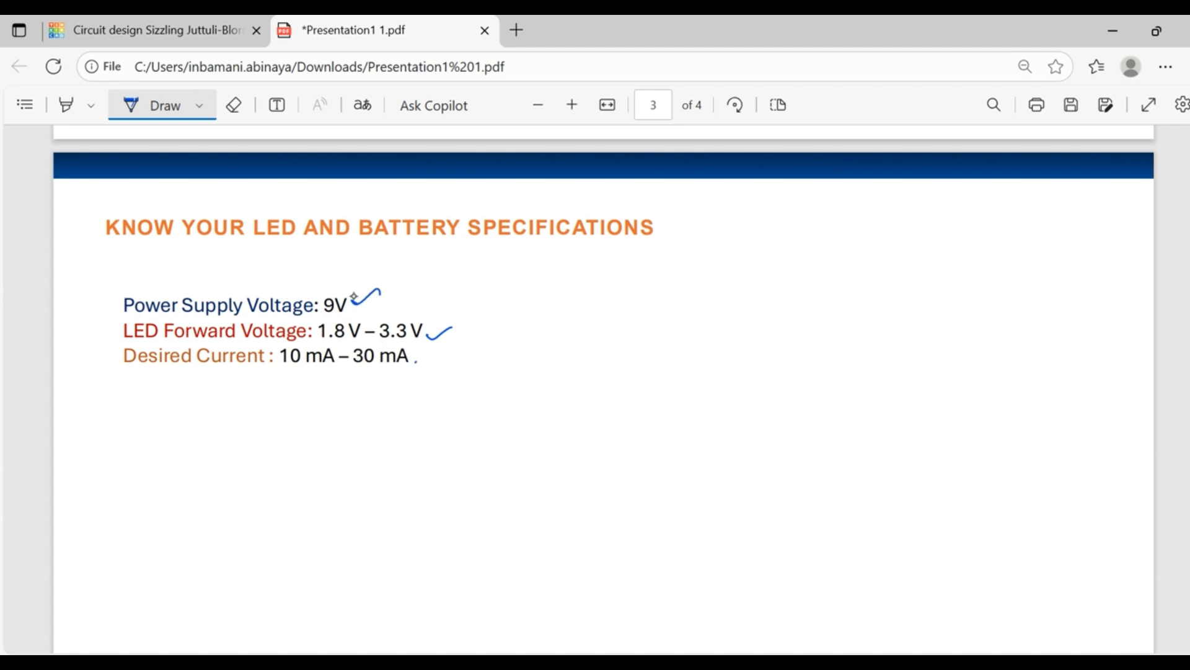
{"action": "left_click_drag", "start_coordinate": [415, 361], "coordinate": [440, 349]}
{"action": "mouse_move", "coordinate": [181, 418]}
{"action": "left_mouse_down"}
{"action": "mouse_move", "coordinate": [193, 440]}
{"action": "mouse_move", "coordinate": [200, 417]}
{"action": "mouse_move", "coordinate": [221, 429]}
{"action": "left_mouse_up"}
{"action": "mouse_move", "coordinate": [209, 437]}
{"action": "left_mouse_down"}
{"action": "mouse_move", "coordinate": [256, 418]}
{"action": "mouse_move", "coordinate": [250, 442]}
{"action": "left_mouse_up"}
{"action": "mouse_move", "coordinate": [241, 446]}
{"action": "left_mouse_down"}
{"action": "mouse_move", "coordinate": [282, 429]}
{"action": "mouse_move", "coordinate": [284, 445]}
{"action": "mouse_move", "coordinate": [297, 444]}
{"action": "left_mouse_up"}
{"action": "left_click_drag", "start_coordinate": [296, 422], "coordinate": [314, 443]}
- Handwrite the rearranged formula R = V / I beneath the Ohm's law equation
{"action": "mouse_move", "coordinate": [201, 477]}
{"action": "left_mouse_down"}
{"action": "mouse_move", "coordinate": [200, 503]}
{"action": "mouse_move", "coordinate": [202, 490]}
{"action": "left_mouse_up"}
{"action": "left_click_drag", "start_coordinate": [204, 490], "coordinate": [247, 499]}
{"action": "mouse_move", "coordinate": [274, 478]}
{"action": "left_mouse_down"}
{"action": "mouse_move", "coordinate": [303, 501]}
{"action": "mouse_move", "coordinate": [294, 521]}
{"action": "left_mouse_up"}
{"action": "left_click_drag", "start_coordinate": [286, 522], "coordinate": [296, 548]}
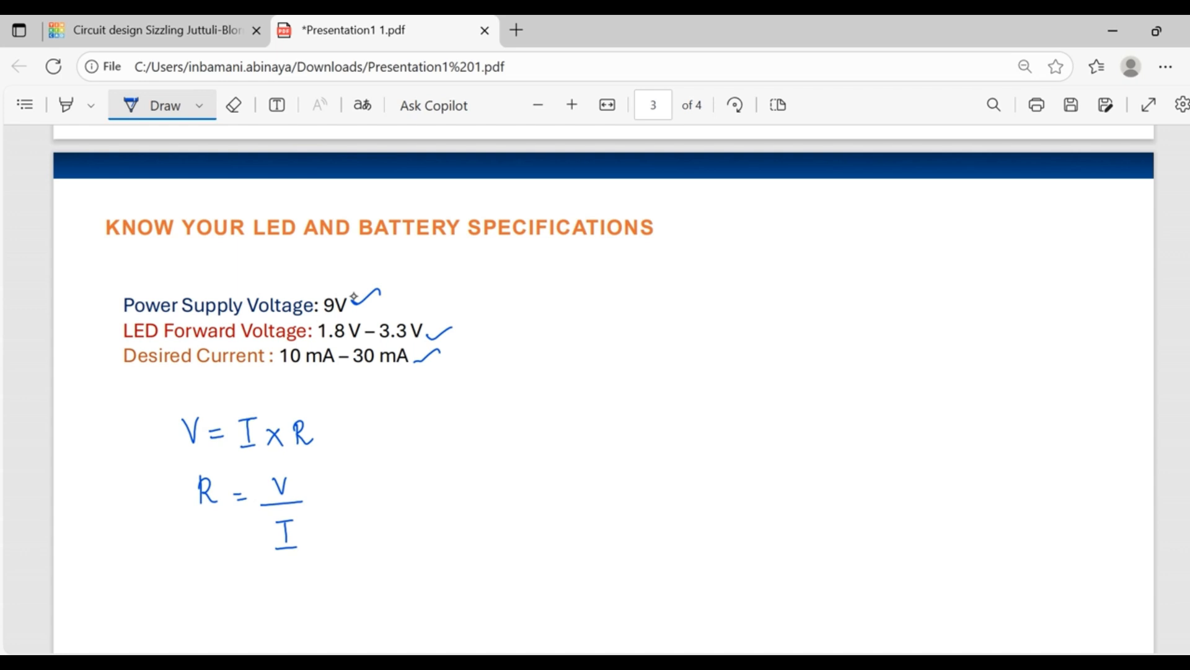
- Extend the resistance formula with the handwritten fraction = (9V - 2V) / 20mA
{"action": "mouse_move", "coordinate": [328, 495]}
{"action": "left_mouse_down"}
{"action": "mouse_move", "coordinate": [390, 505]}
{"action": "mouse_move", "coordinate": [409, 482]}
{"action": "mouse_move", "coordinate": [447, 493]}
{"action": "left_mouse_up"}
{"action": "mouse_move", "coordinate": [461, 485]}
{"action": "left_mouse_down"}
{"action": "mouse_move", "coordinate": [473, 498]}
{"action": "mouse_move", "coordinate": [493, 477]}
{"action": "left_mouse_up"}
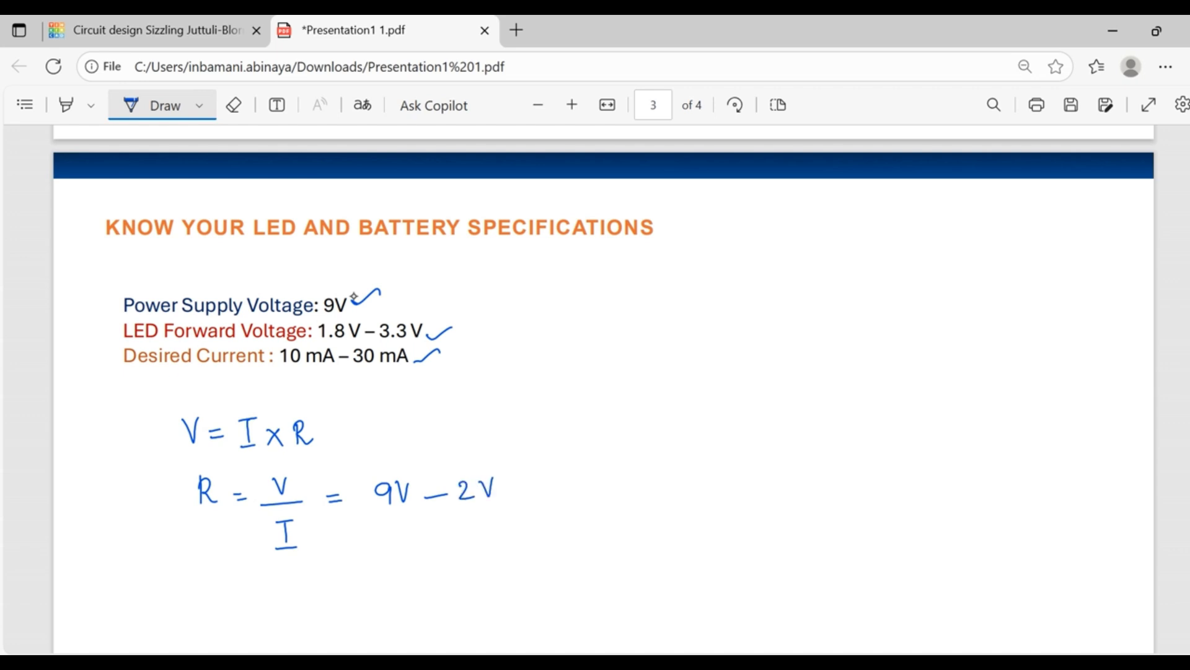
{"action": "left_click_drag", "start_coordinate": [376, 522], "coordinate": [494, 509]}
{"action": "mouse_move", "coordinate": [412, 532]}
{"action": "left_mouse_down"}
{"action": "mouse_move", "coordinate": [425, 546]}
{"action": "mouse_move", "coordinate": [464, 544]}
{"action": "left_mouse_up"}
{"action": "mouse_move", "coordinate": [469, 545]}
{"action": "left_mouse_down"}
{"action": "mouse_move", "coordinate": [477, 528]}
{"action": "mouse_move", "coordinate": [480, 545]}
{"action": "left_mouse_up"}
{"action": "left_click_drag", "start_coordinate": [471, 538], "coordinate": [479, 537]}
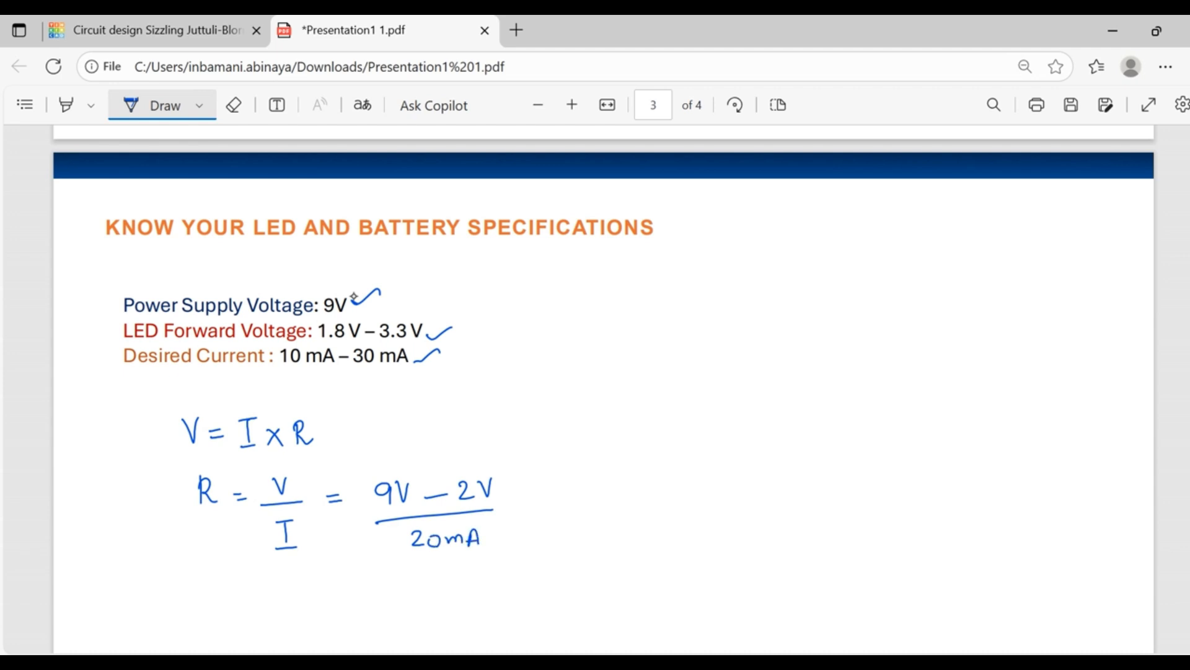